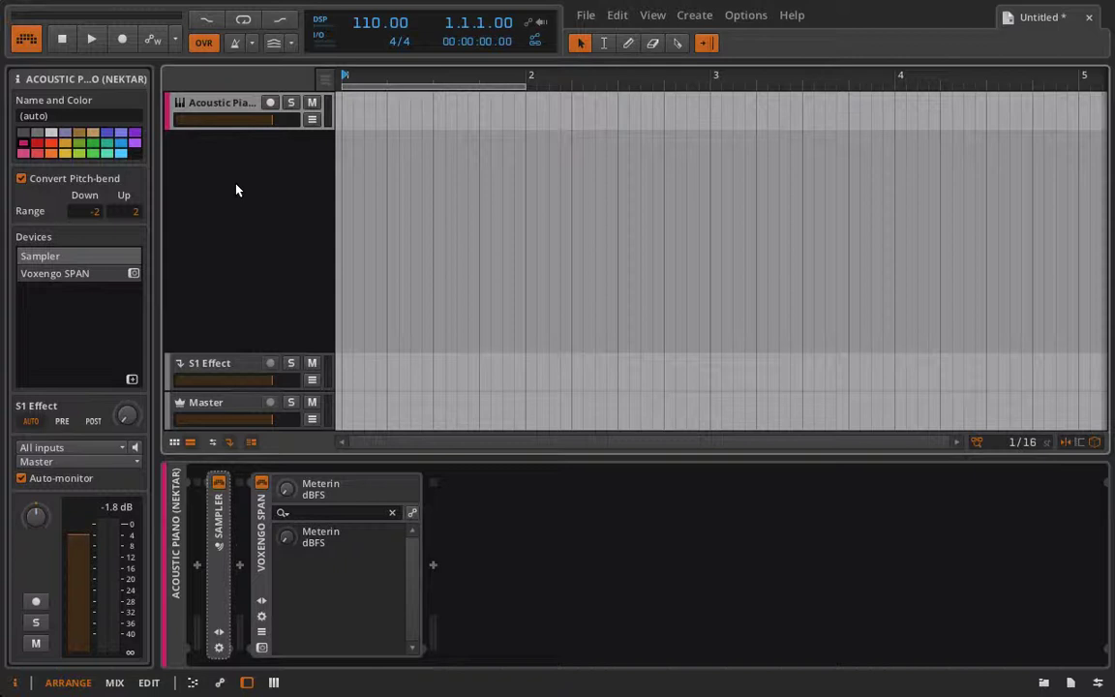
Create a new instrument track and add the Polysynth device to it.
right_click(236, 189)
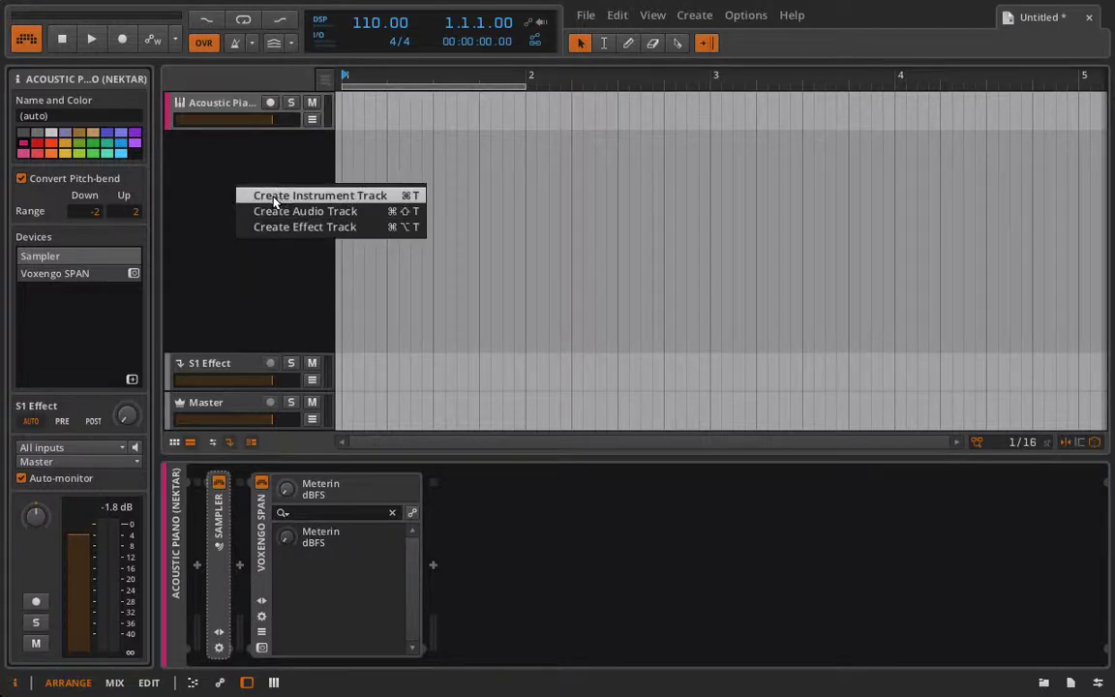
click(275, 197)
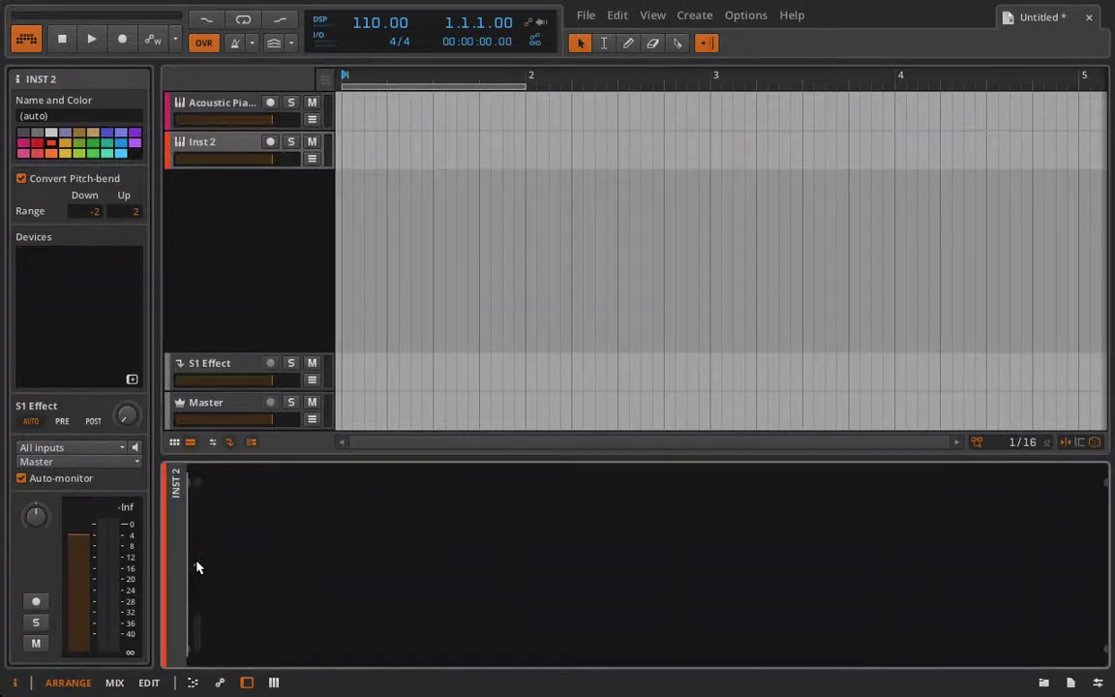
click(196, 565)
click(387, 571)
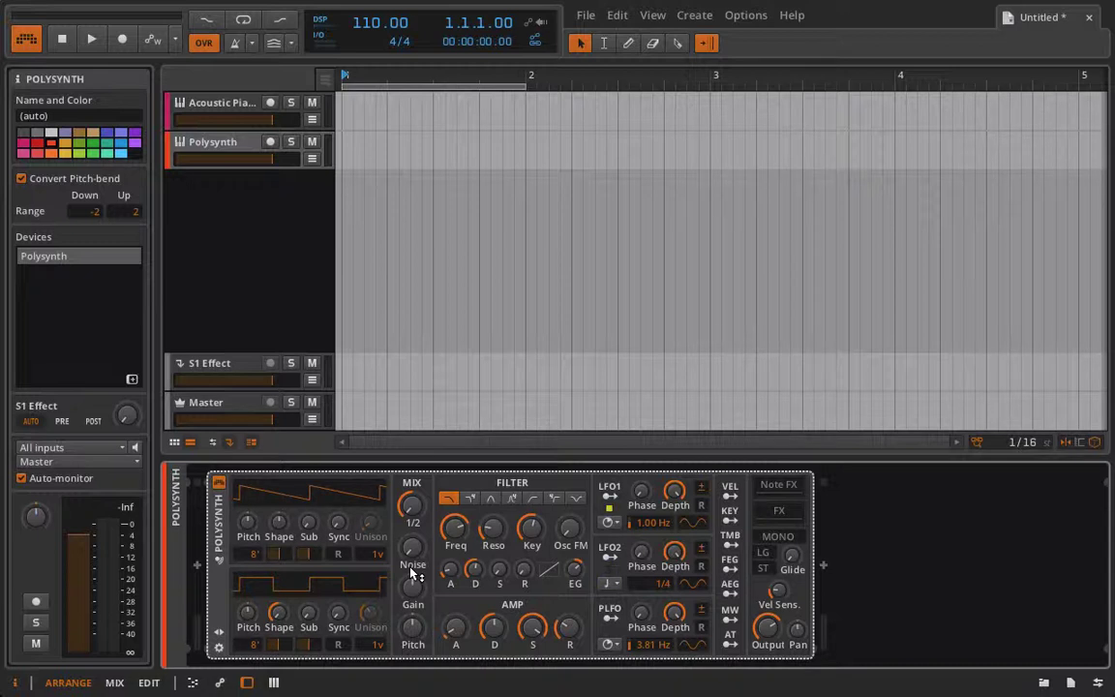
Open Voxengo SPAN on the acoustic piano track, record-arm that track and hold the spectrum of a played note.
click(227, 109)
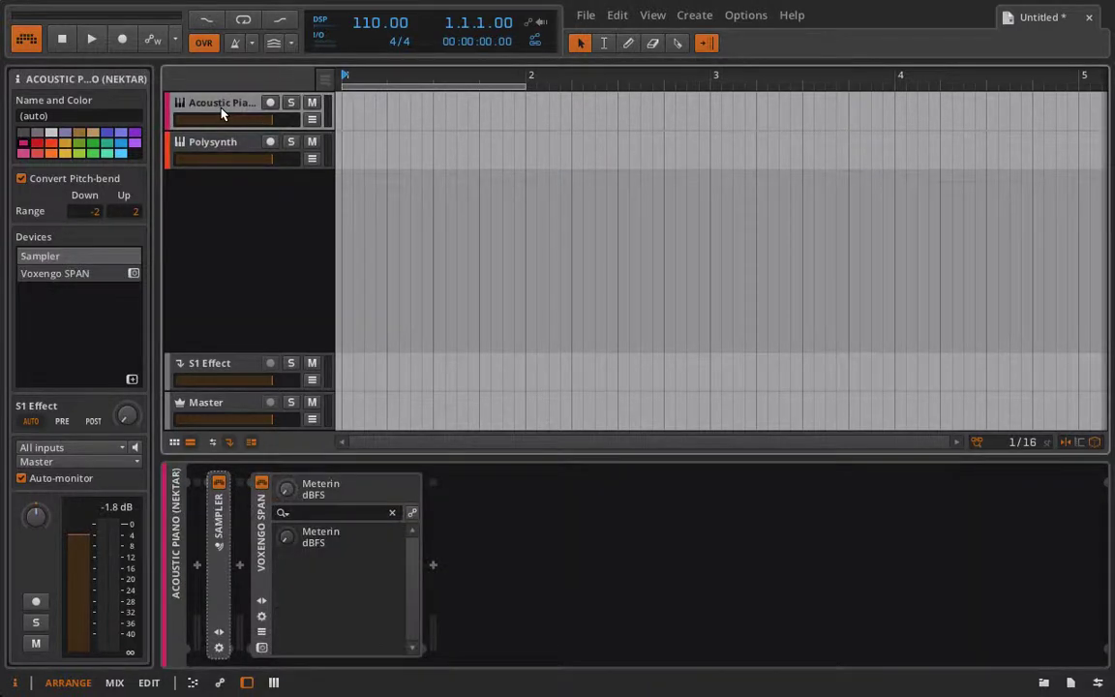
click(263, 649)
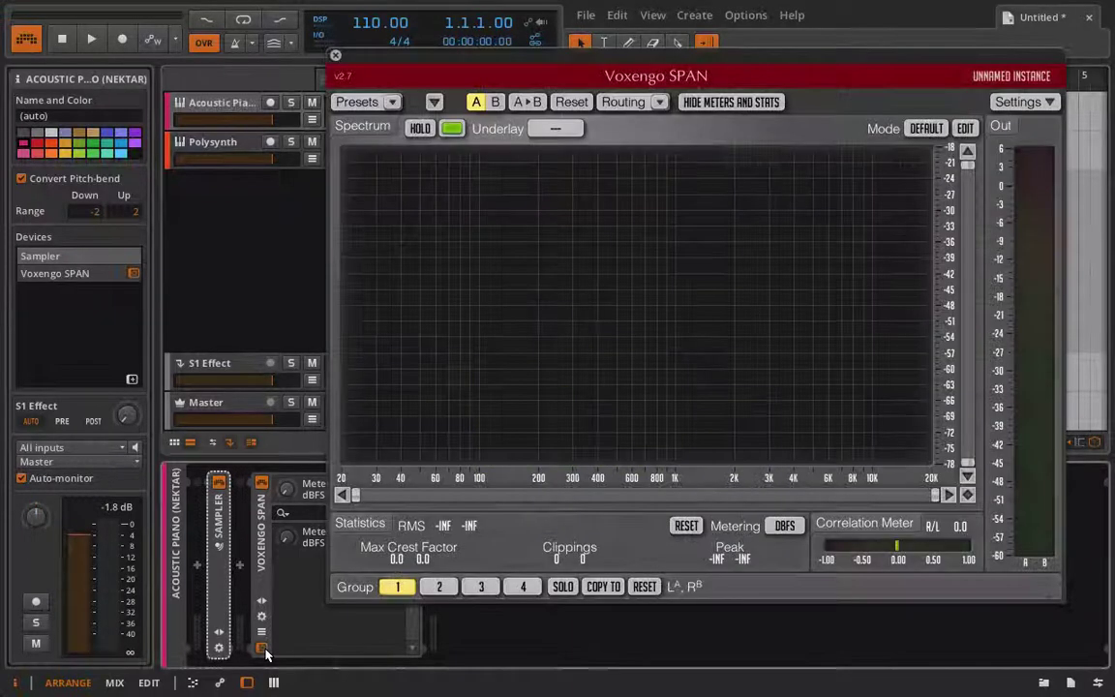
click(270, 102)
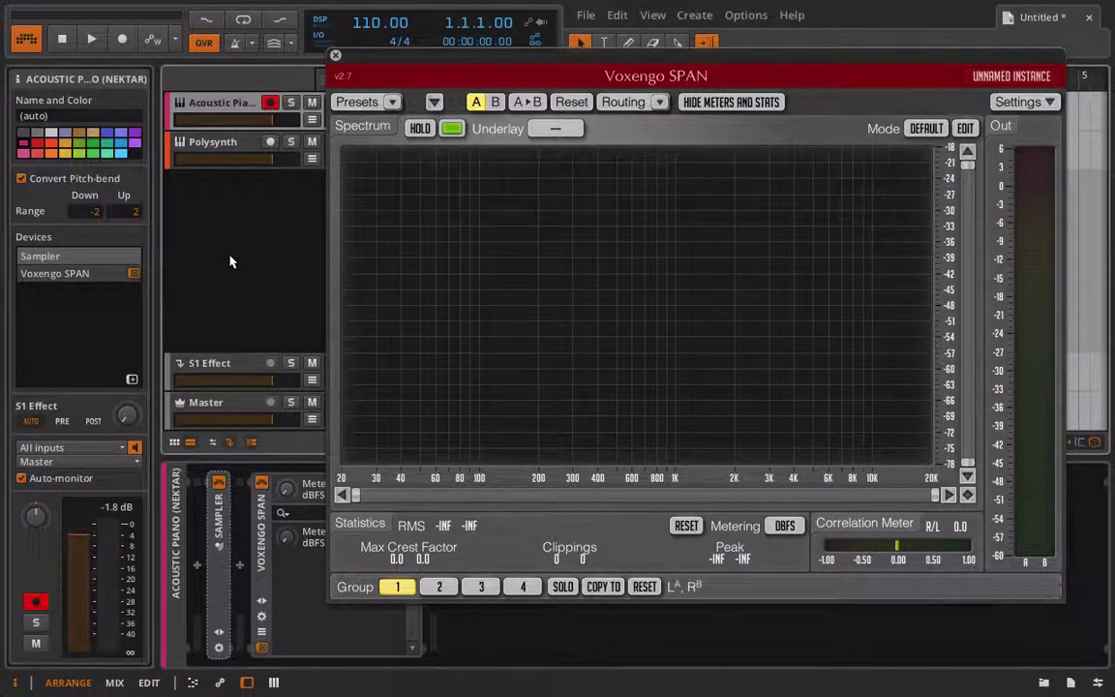
click(419, 131)
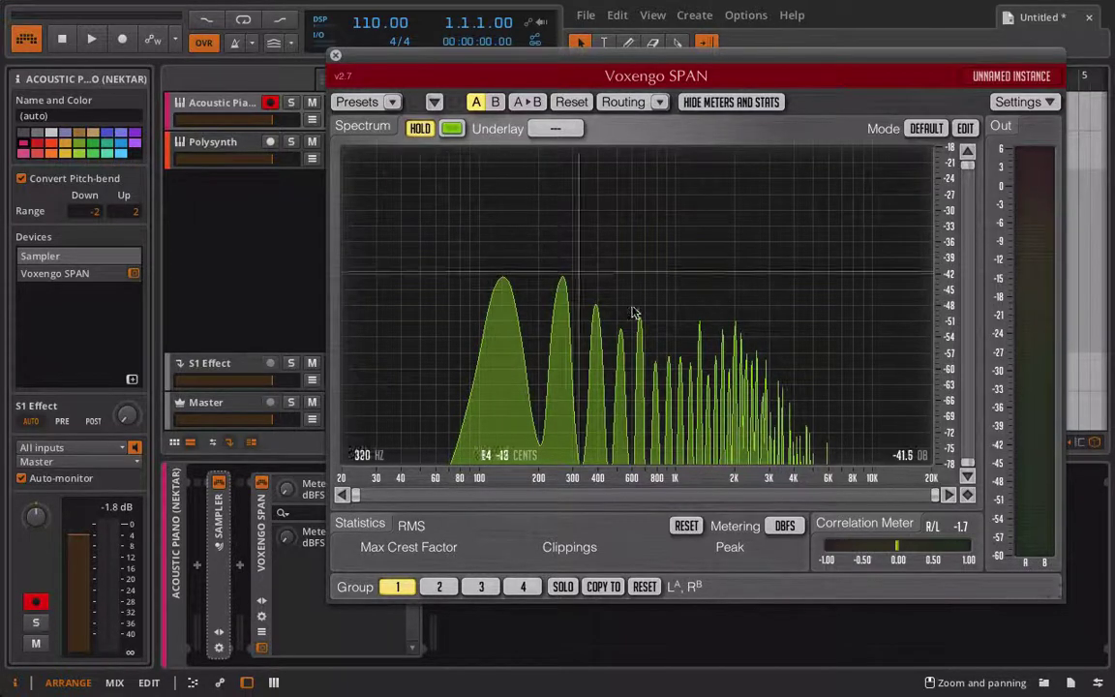
Narrow SPAN's frequency range to about 60 Hz to 10 kHz to examine the piano note's harmonics, and release the spectrum hold.
drag(355, 495, 496, 494)
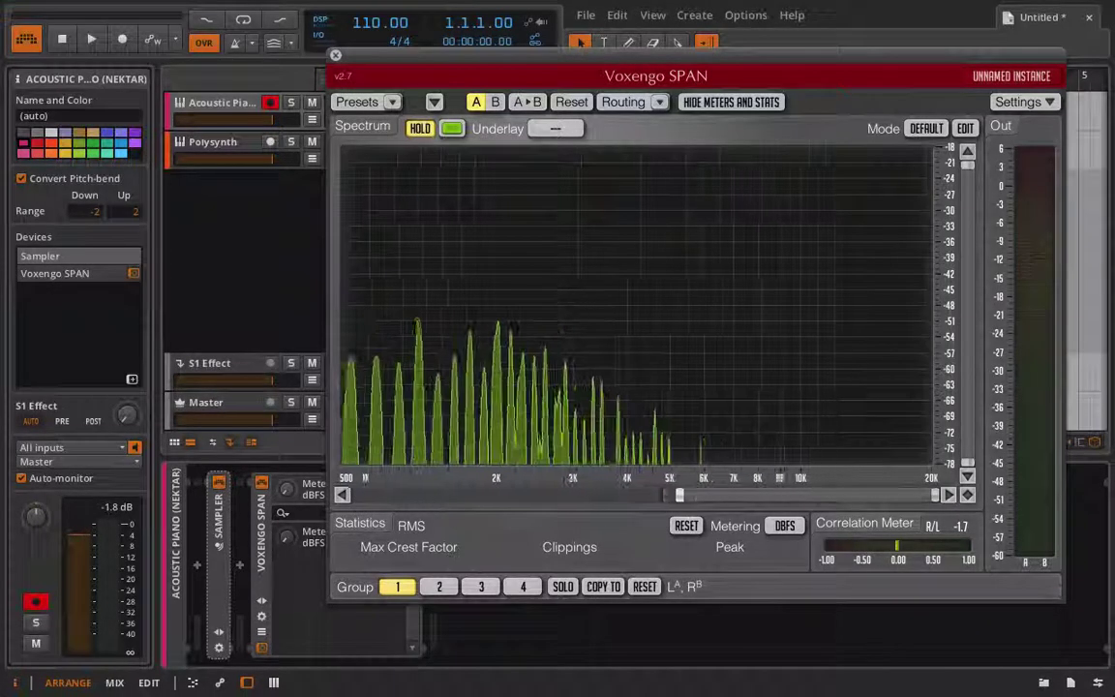
drag(687, 495, 528, 502)
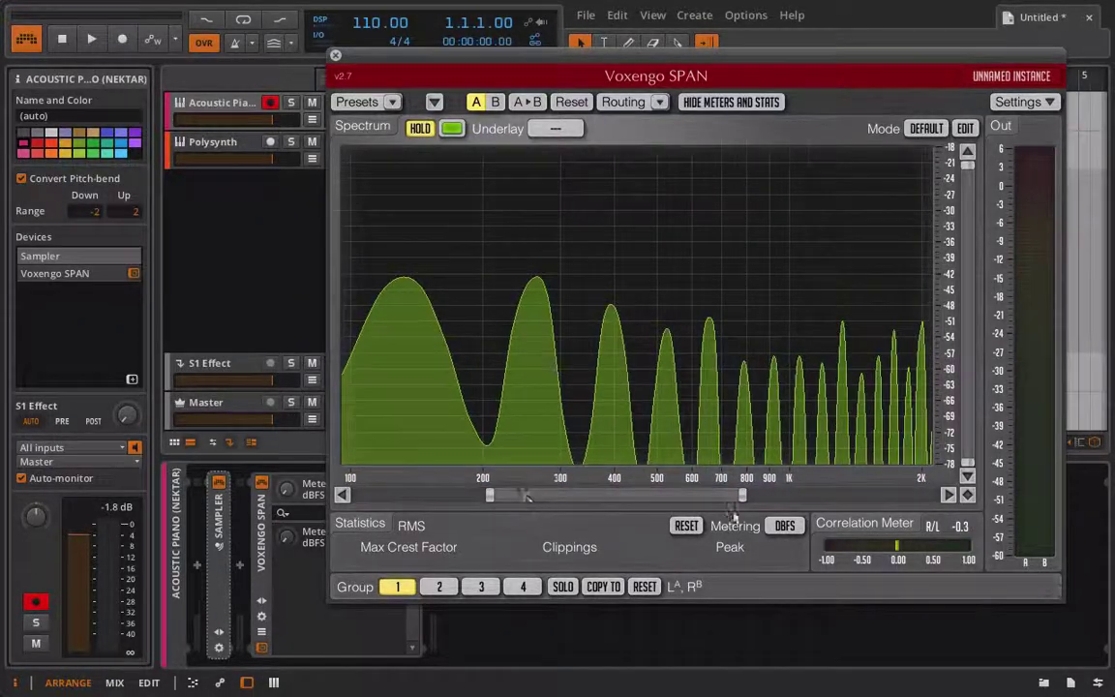
drag(744, 499, 878, 496)
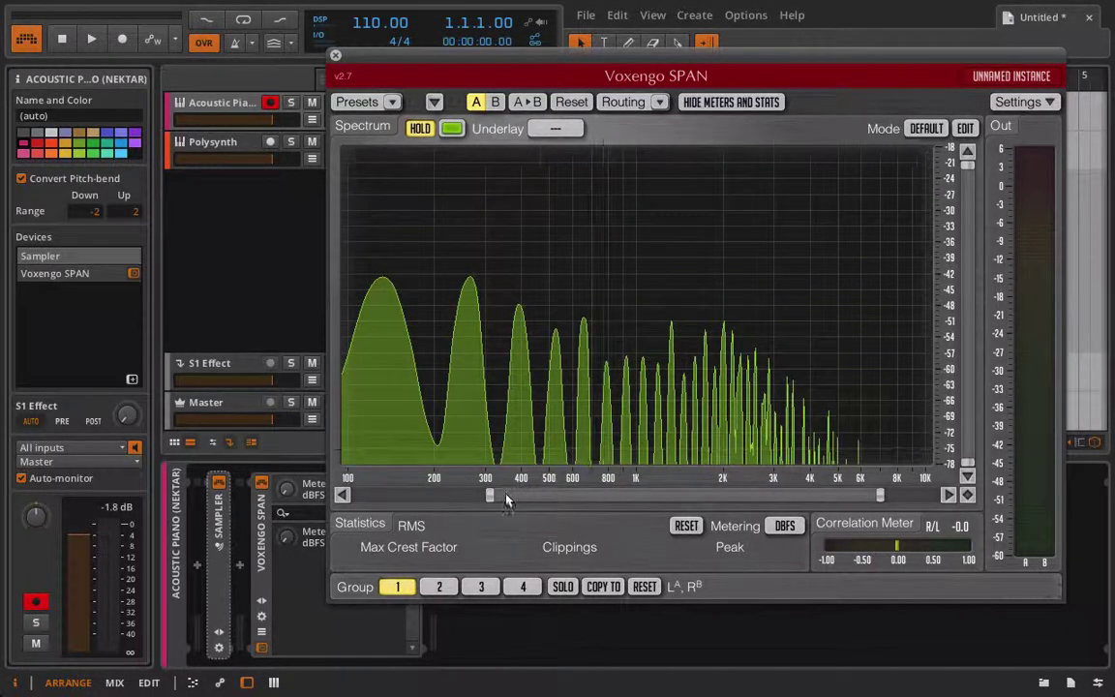
drag(490, 494, 446, 496)
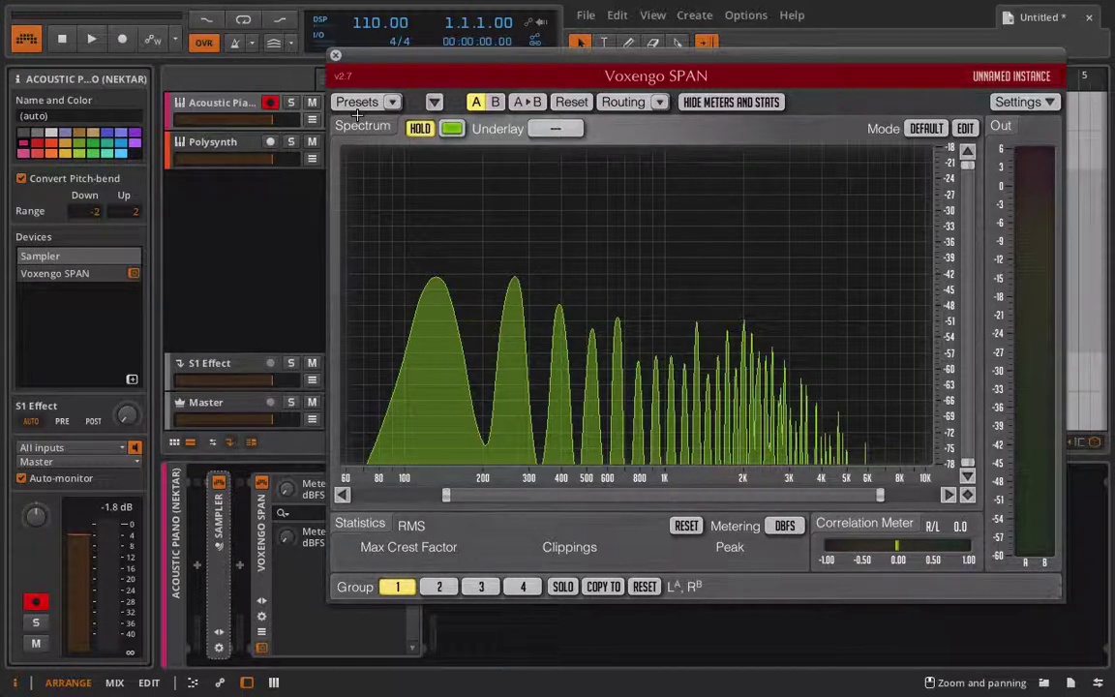
click(419, 128)
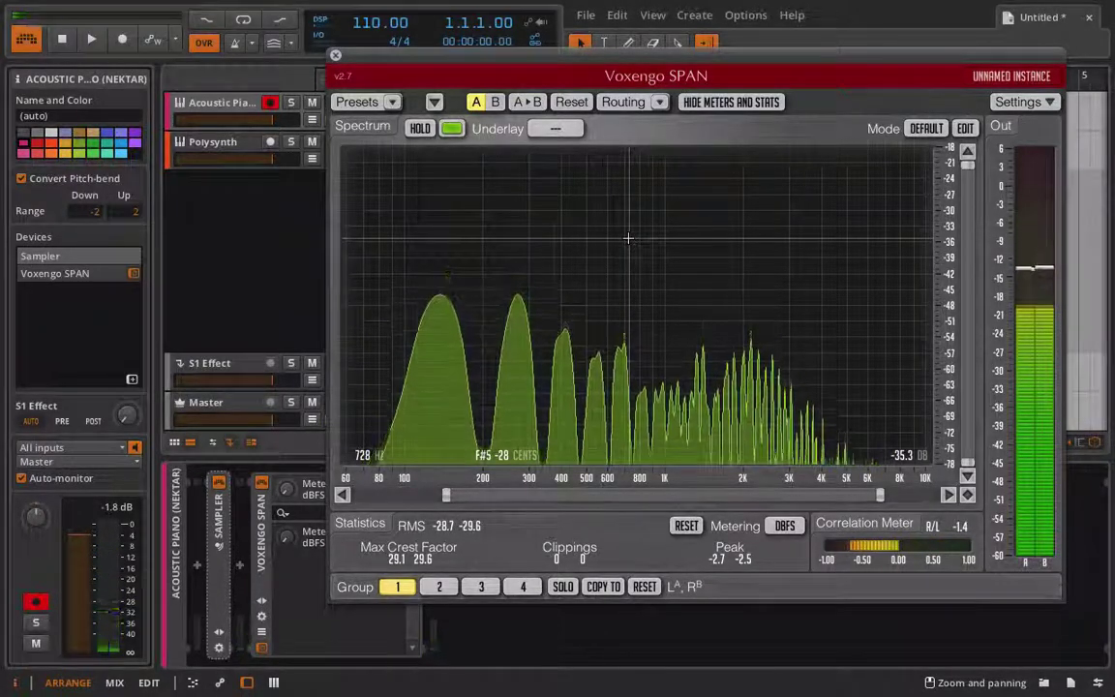
Close the SPAN window and record-arm the Polysynth track in place of the acoustic piano track.
click(335, 55)
click(271, 144)
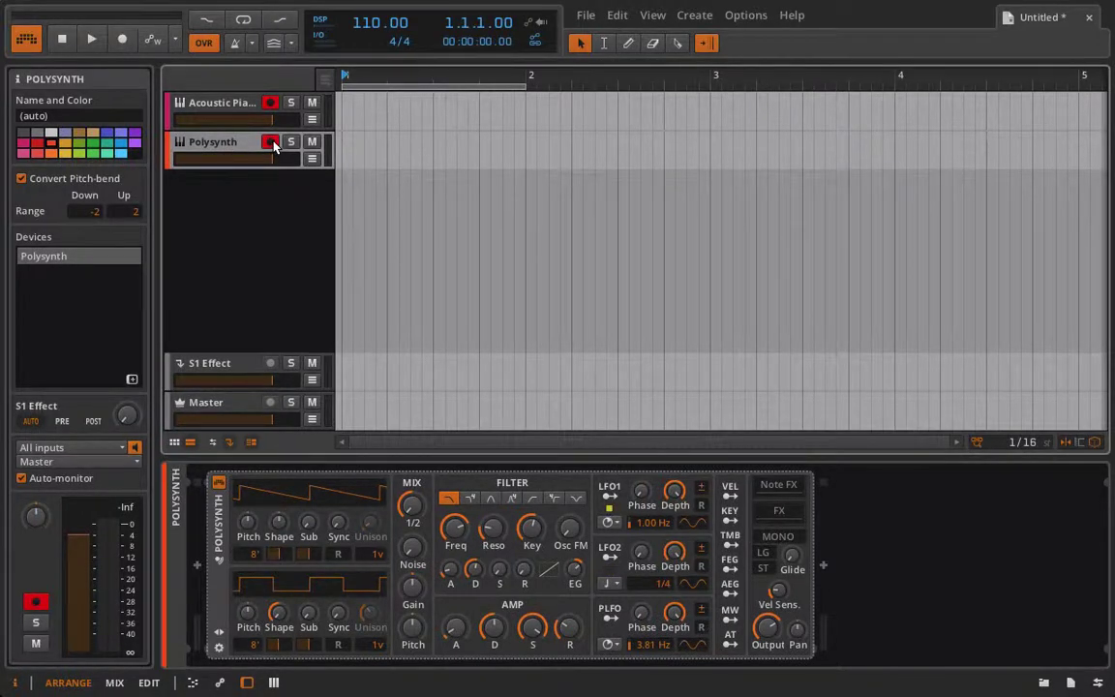
click(271, 103)
Load the custom INIT preset in Polysynth and change oscillator 1's shape to a square wave.
click(219, 642)
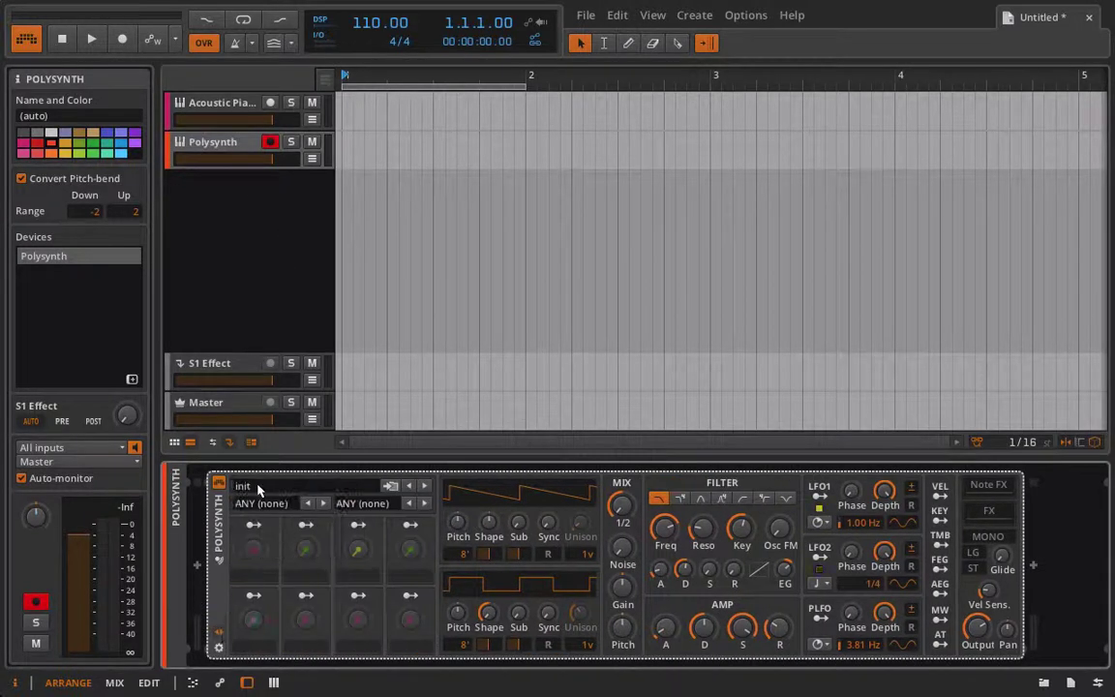
click(258, 490)
click(285, 491)
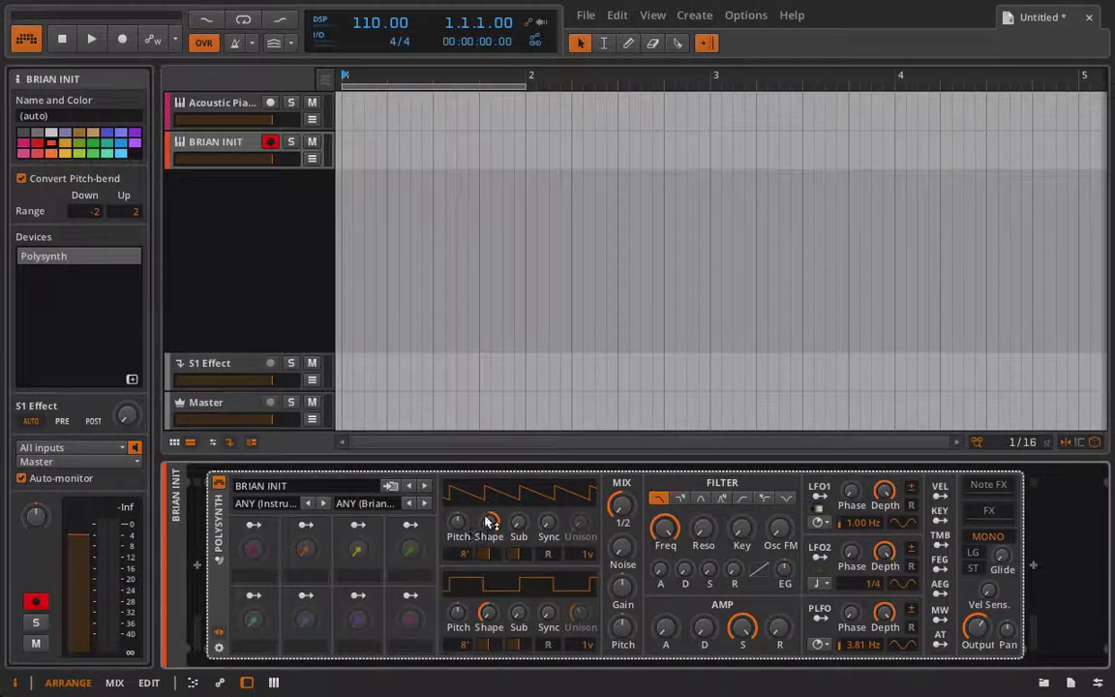
drag(489, 522, 490, 511)
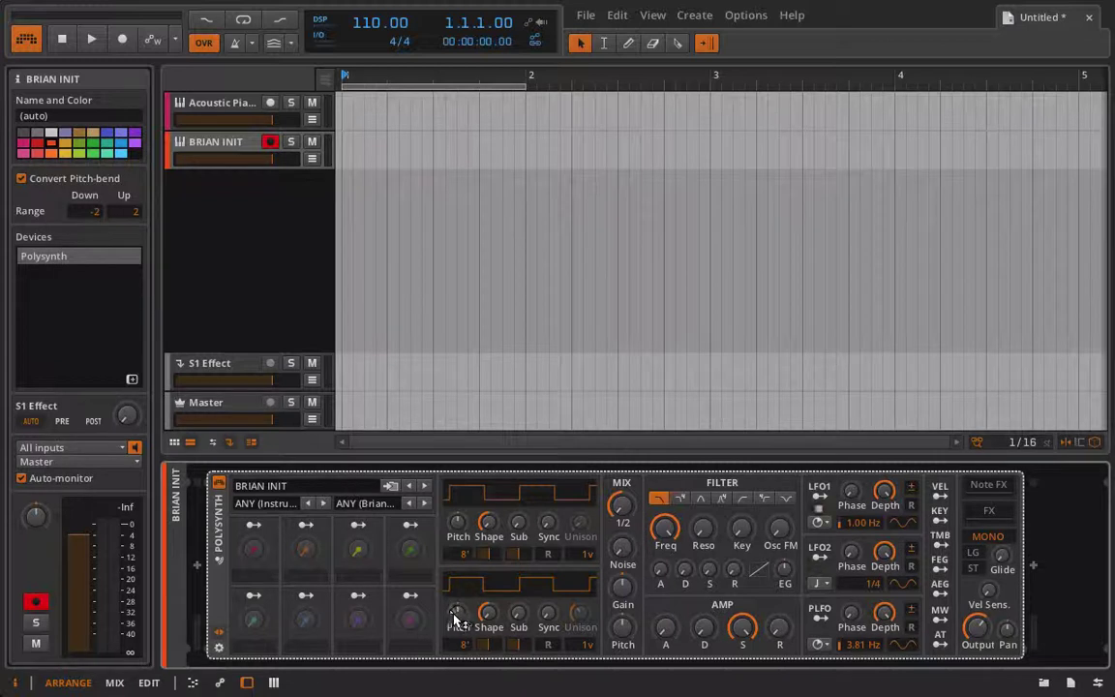
Raise oscillator 2's pitch slightly to detune it and blend the two oscillators with the 1/2 mix control.
drag(459, 616, 459, 607)
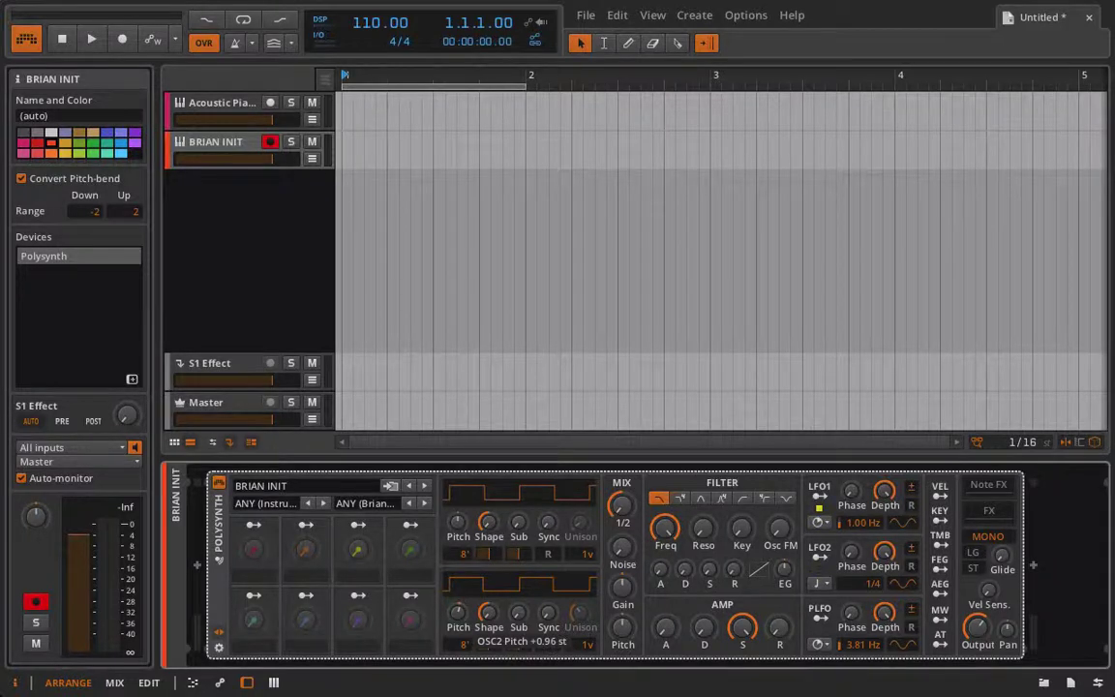
drag(459, 606, 457, 607)
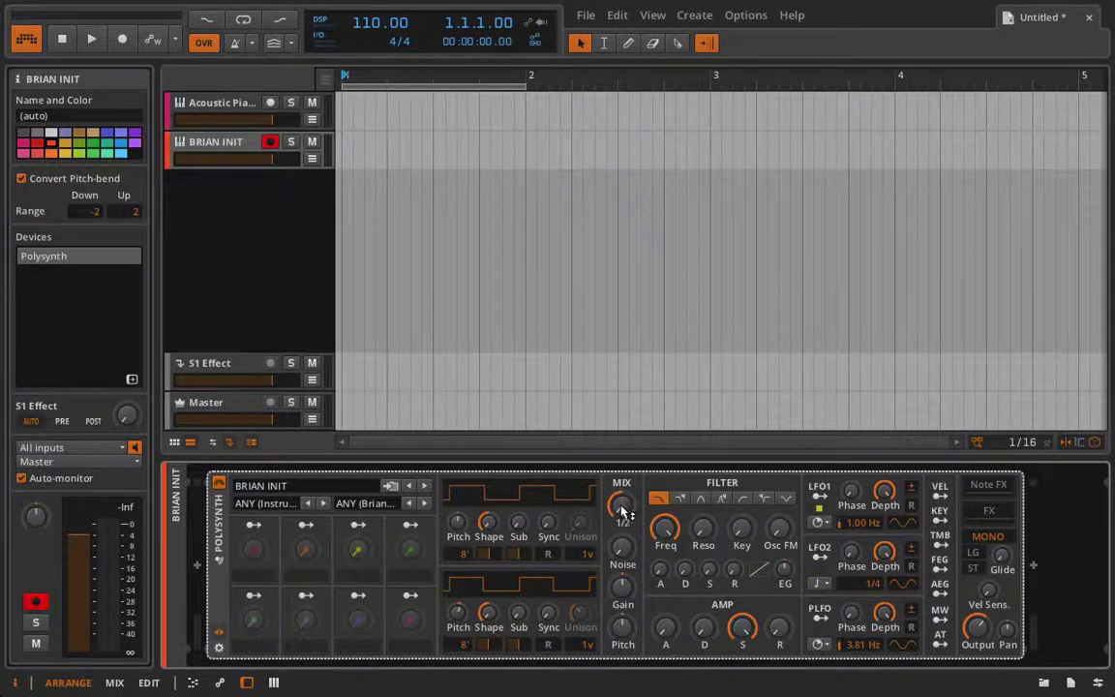
drag(620, 505, 624, 511)
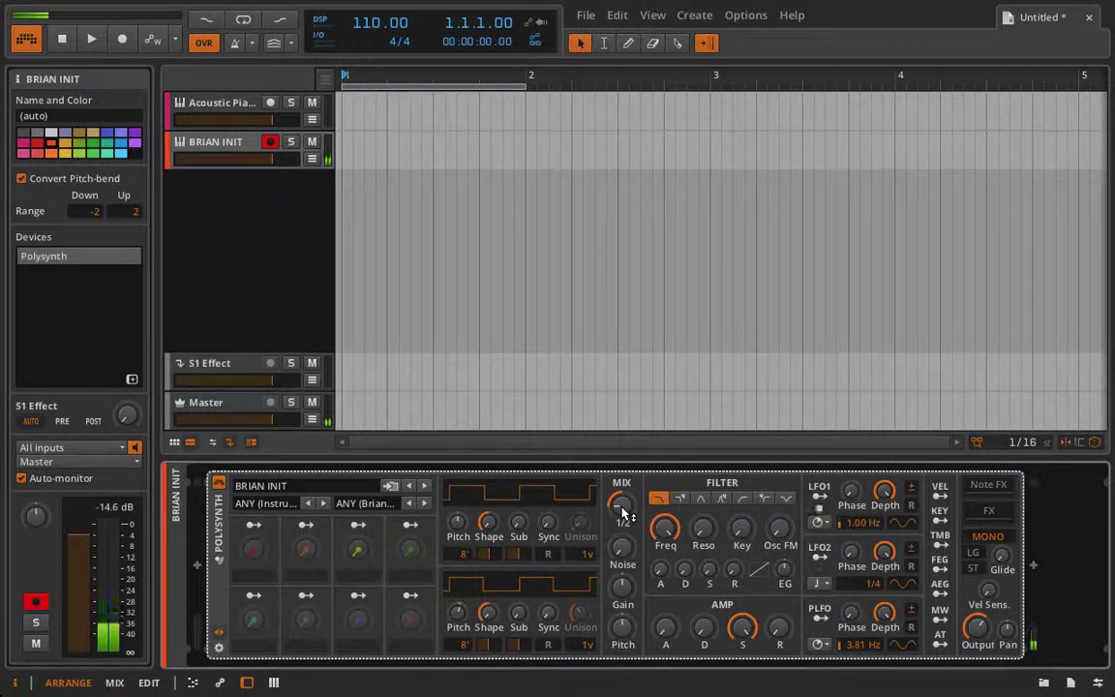
drag(623, 512, 623, 473)
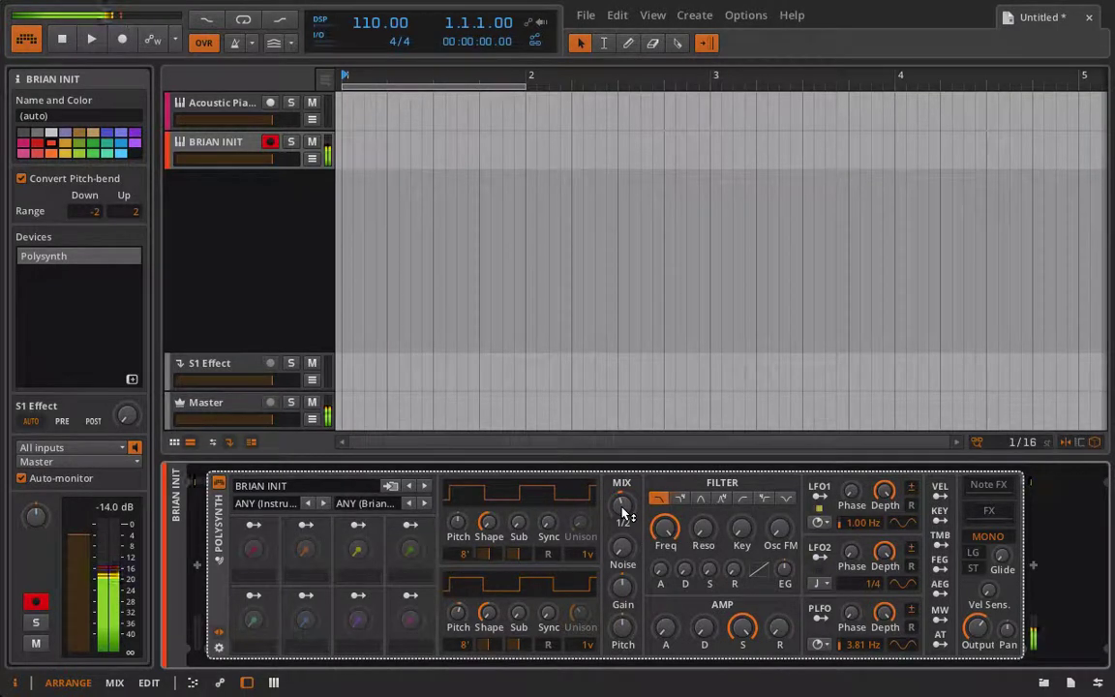
Copy Voxengo SPAN from the acoustic piano track to after Polysynth on the synth track, and open its window.
click(229, 104)
right_click(257, 567)
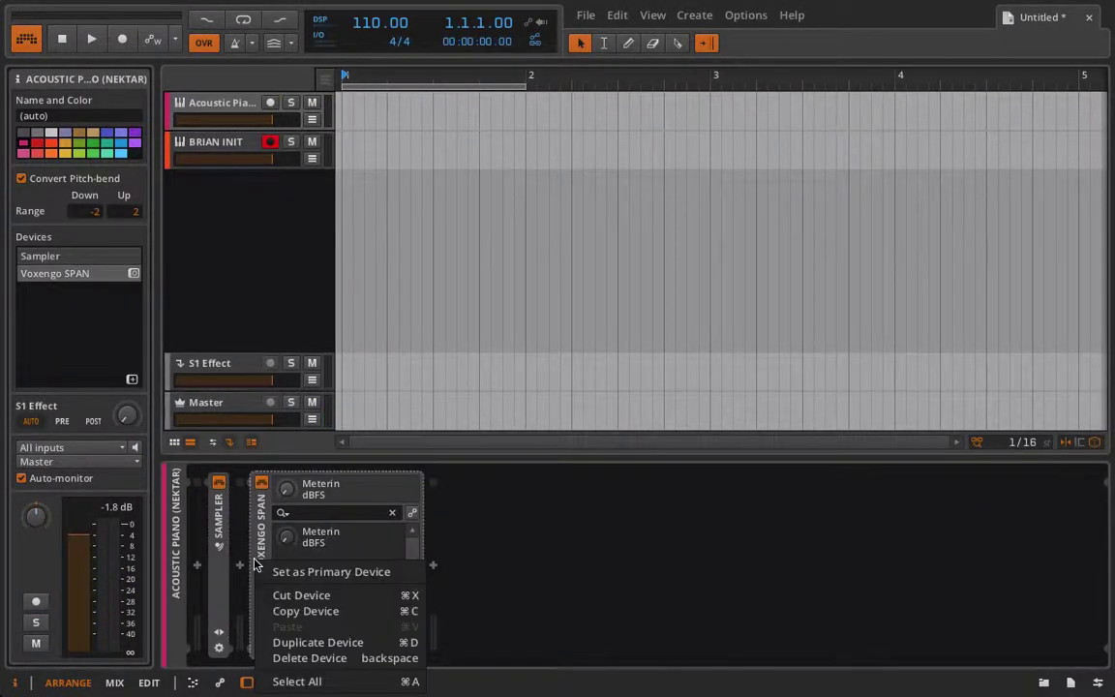
click(279, 608)
click(233, 145)
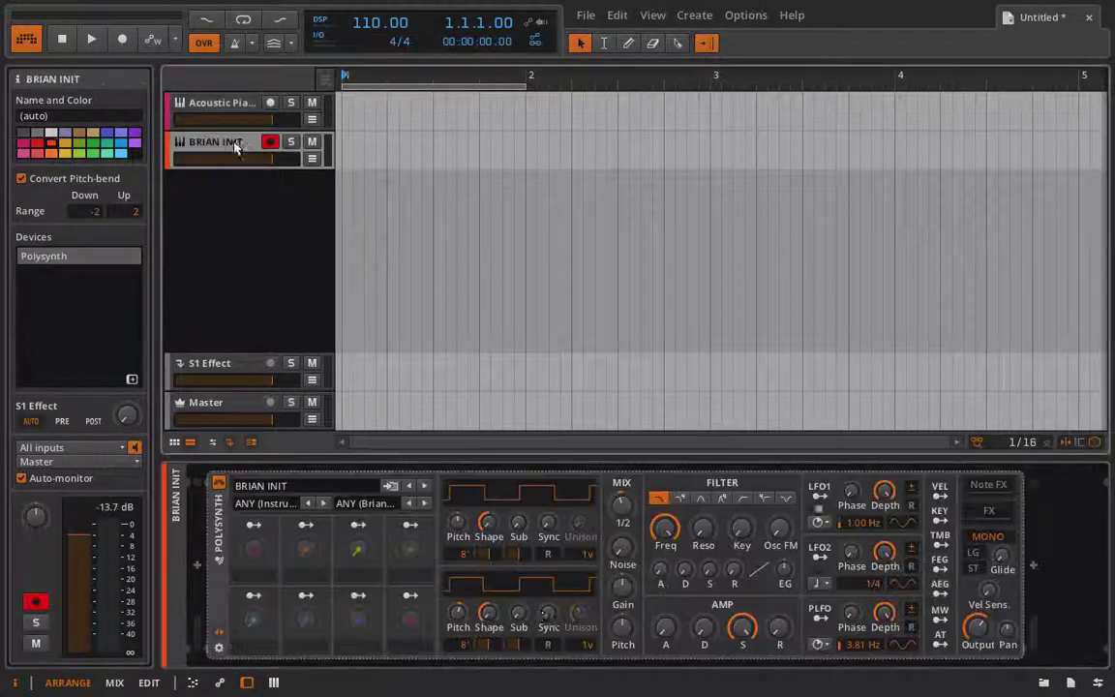
click(988, 510)
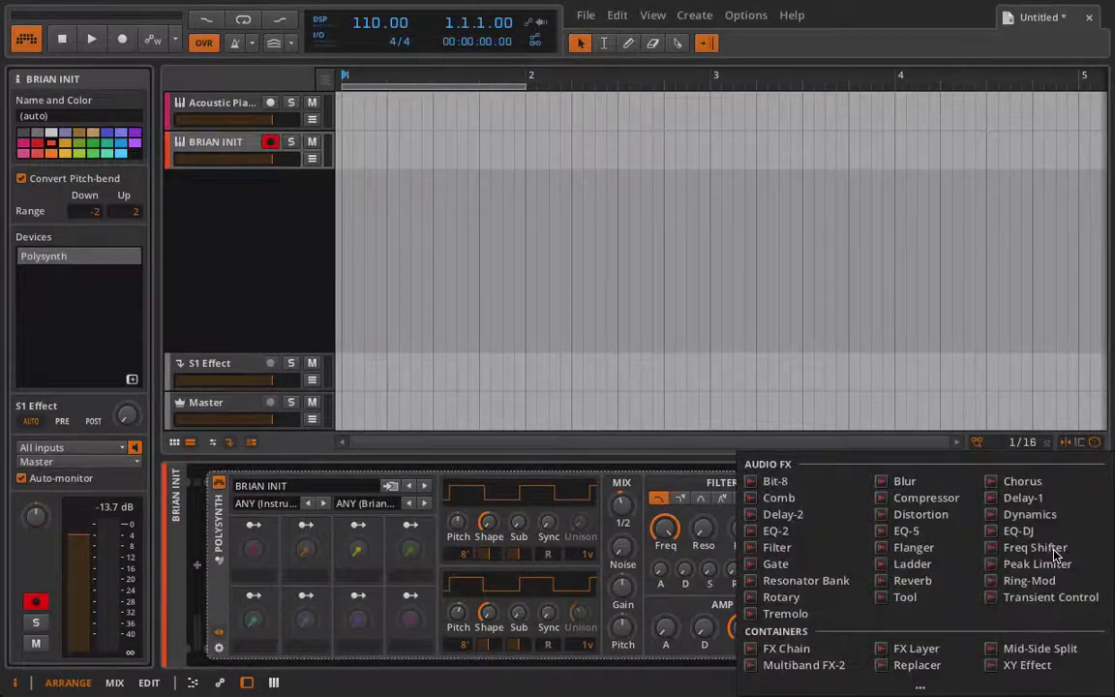
click(842, 387)
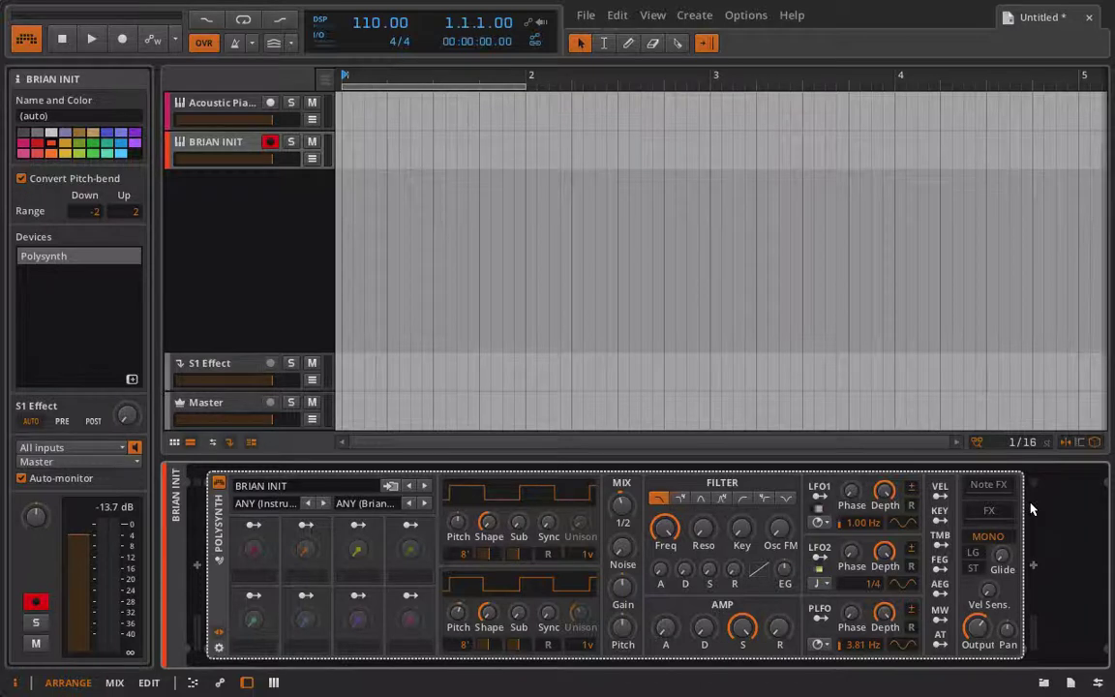
click(1055, 647)
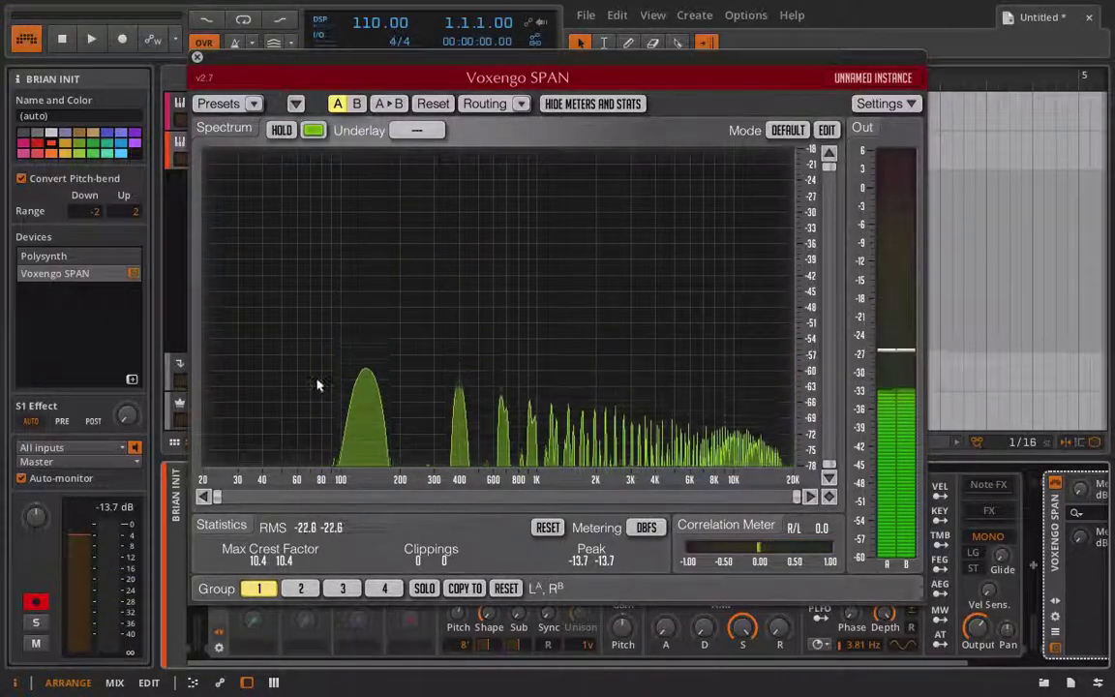
Reopen the SPAN window and move it clear of Polysynth's mix and filter controls.
click(197, 61)
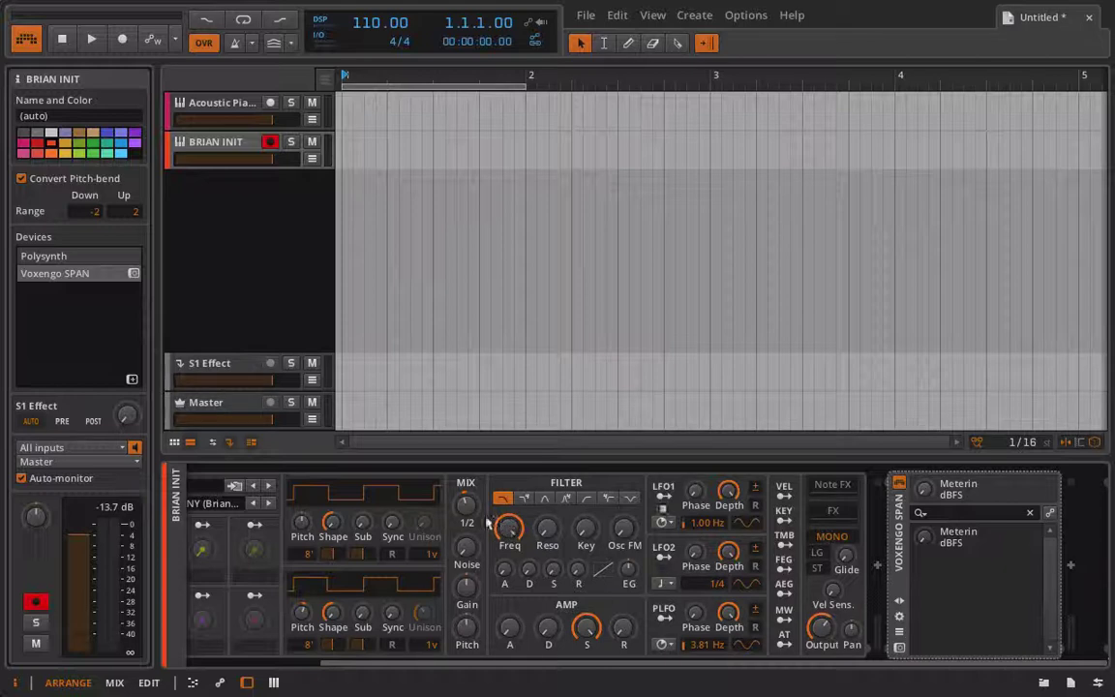
click(900, 646)
drag(490, 57, 222, 26)
scroll(940, 600, up, 2)
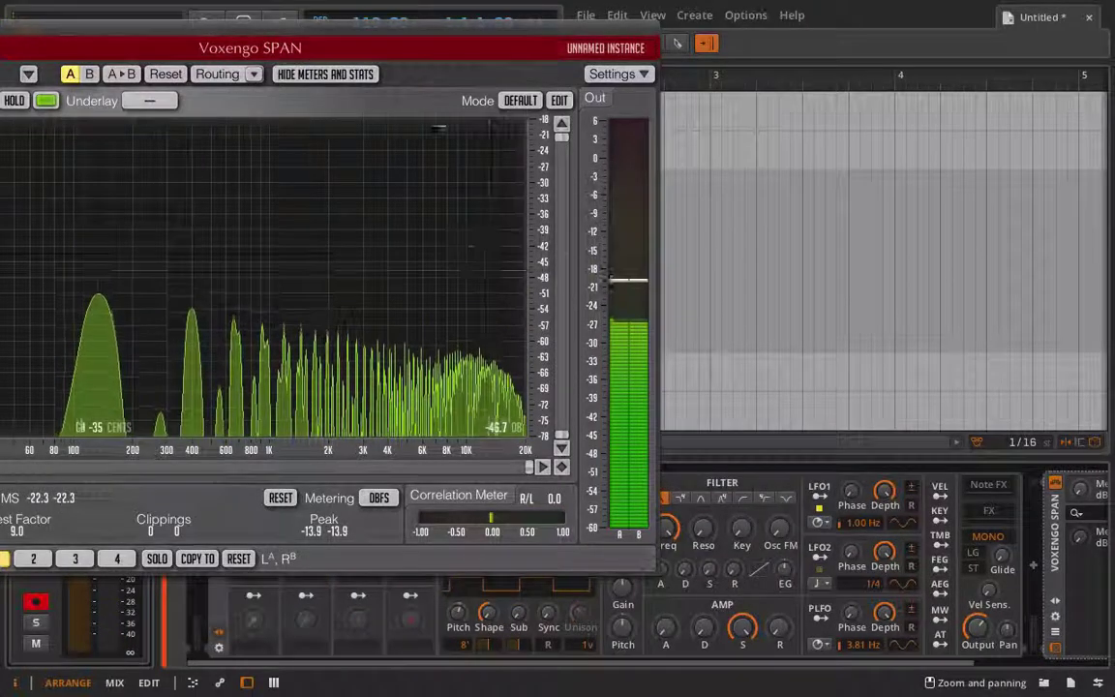
drag(347, 31, 274, 17)
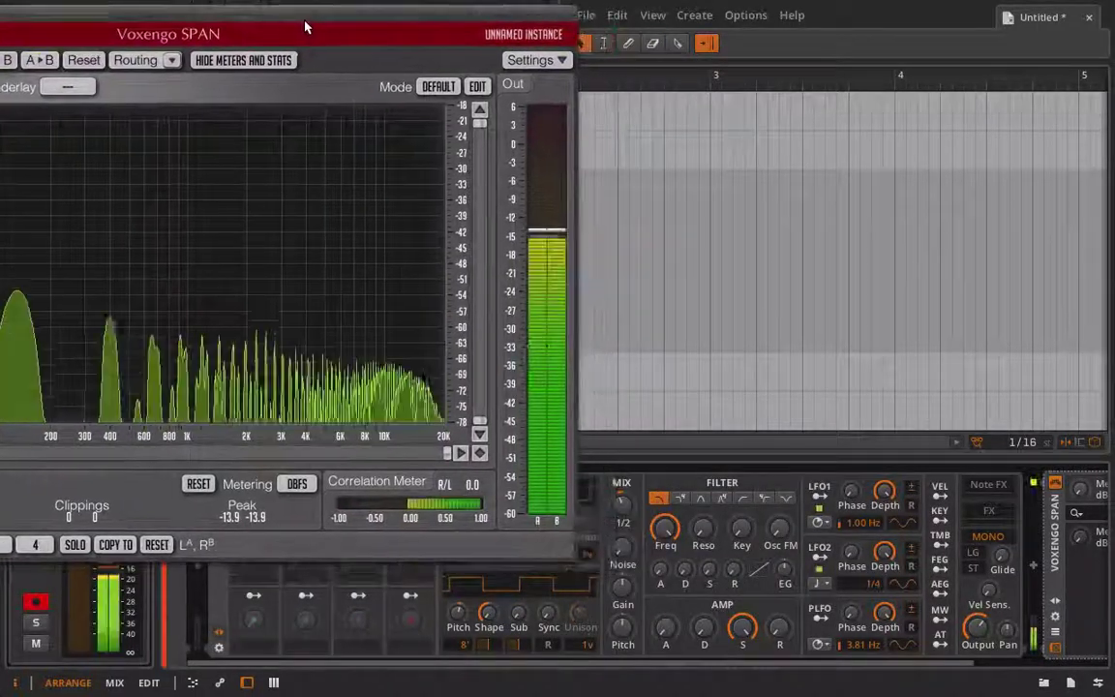
Lower Polysynth's filter frequency strongly, try its resonance and switch the filter to the second mode.
drag(664, 528, 664, 611)
click(703, 527)
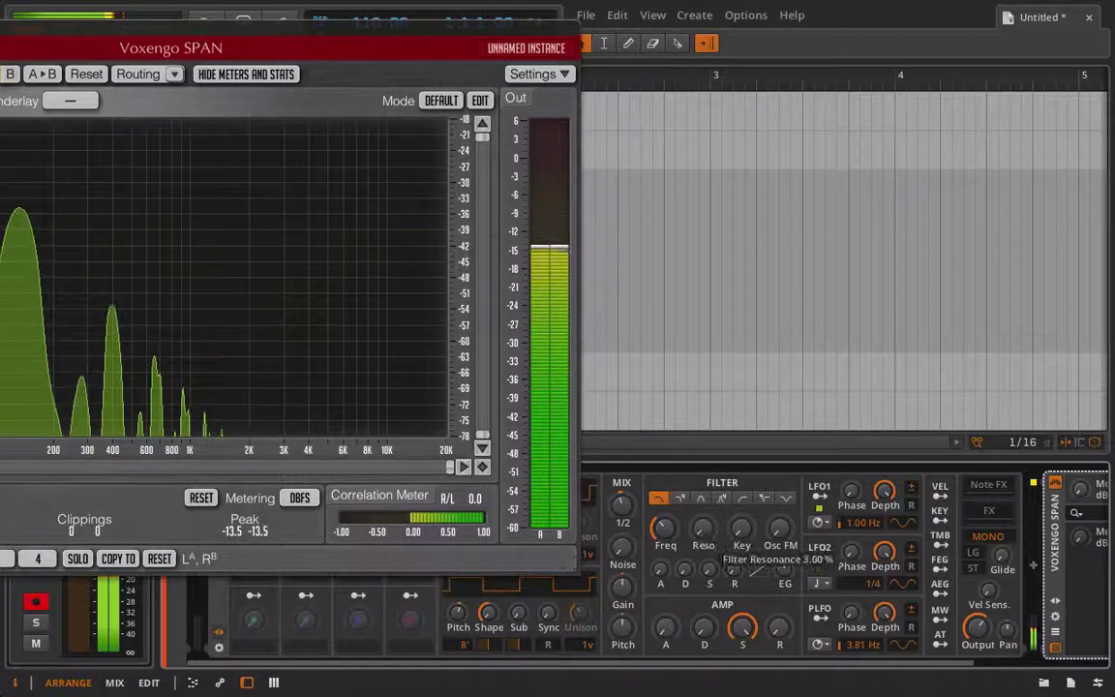
click(680, 499)
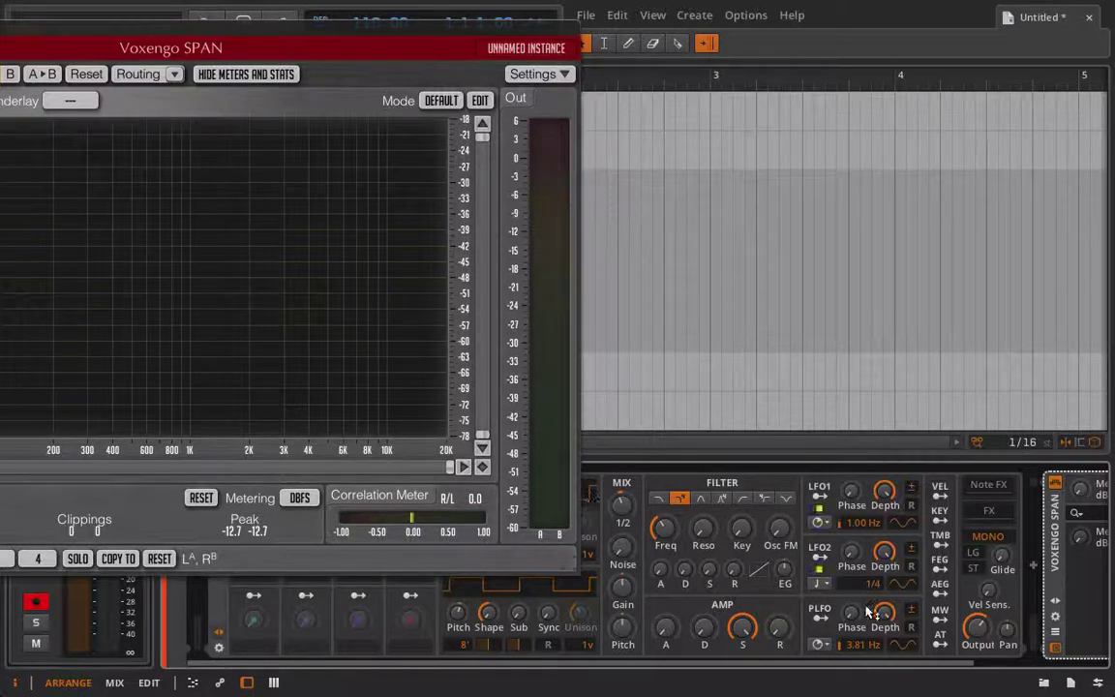
Insert a Distortion device into Polysynth's internal FX chain.
scroll(868, 612, down, 3)
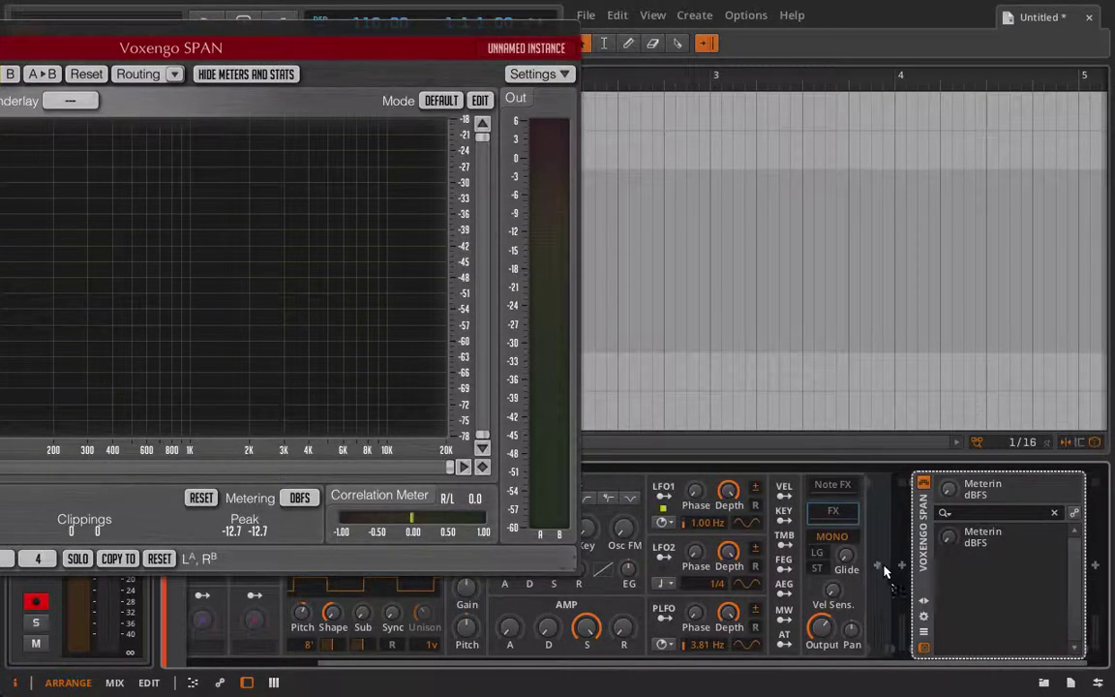
click(877, 566)
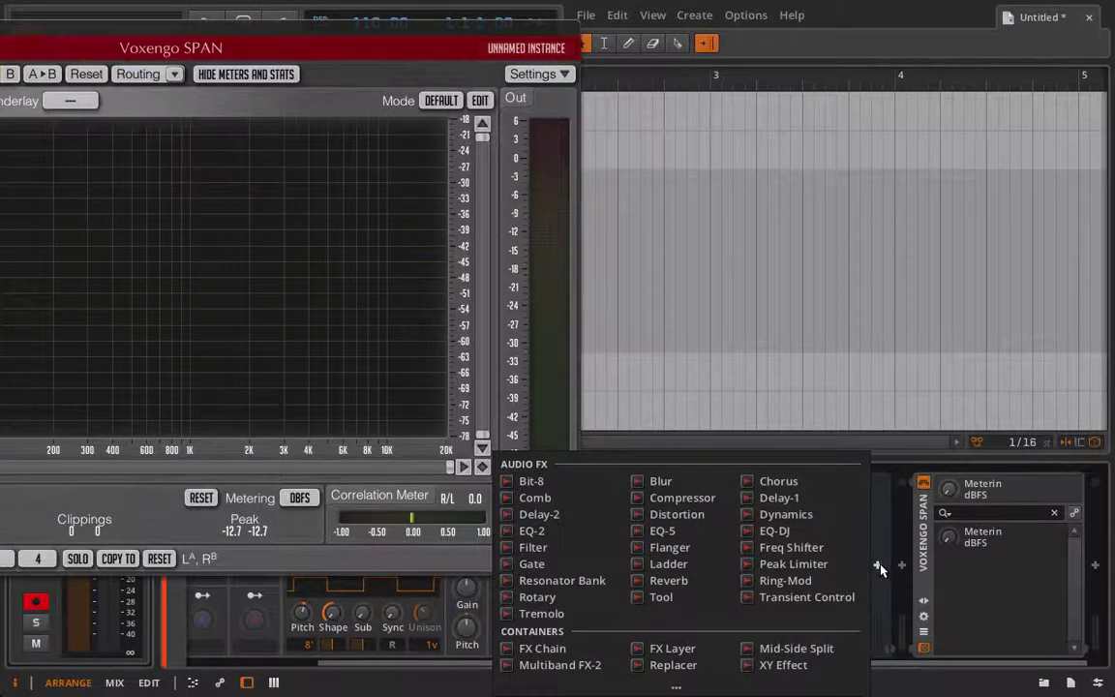
click(710, 519)
scroll(691, 536, up, 3)
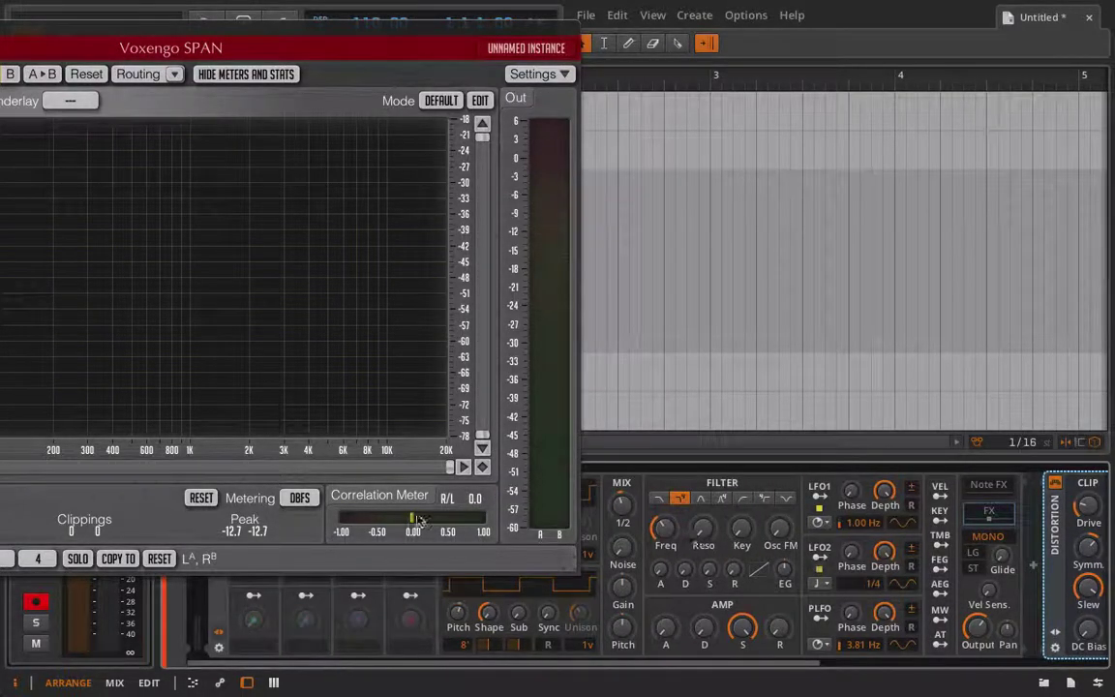
scroll(218, 638, down, 4)
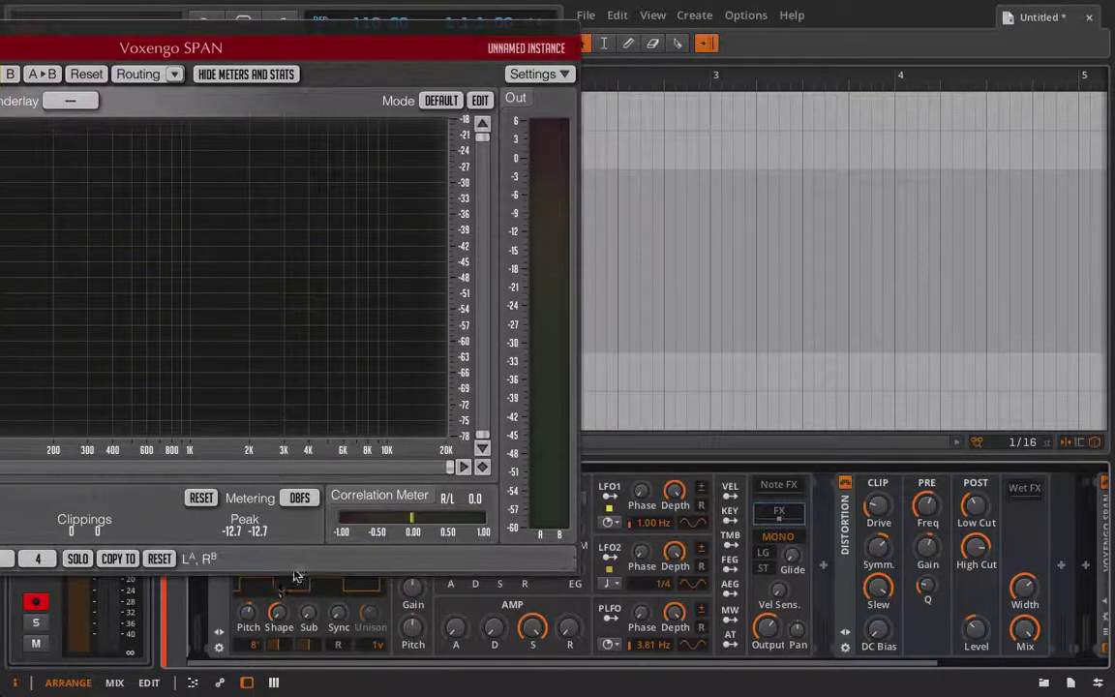
scroll(990, 535, down, 2)
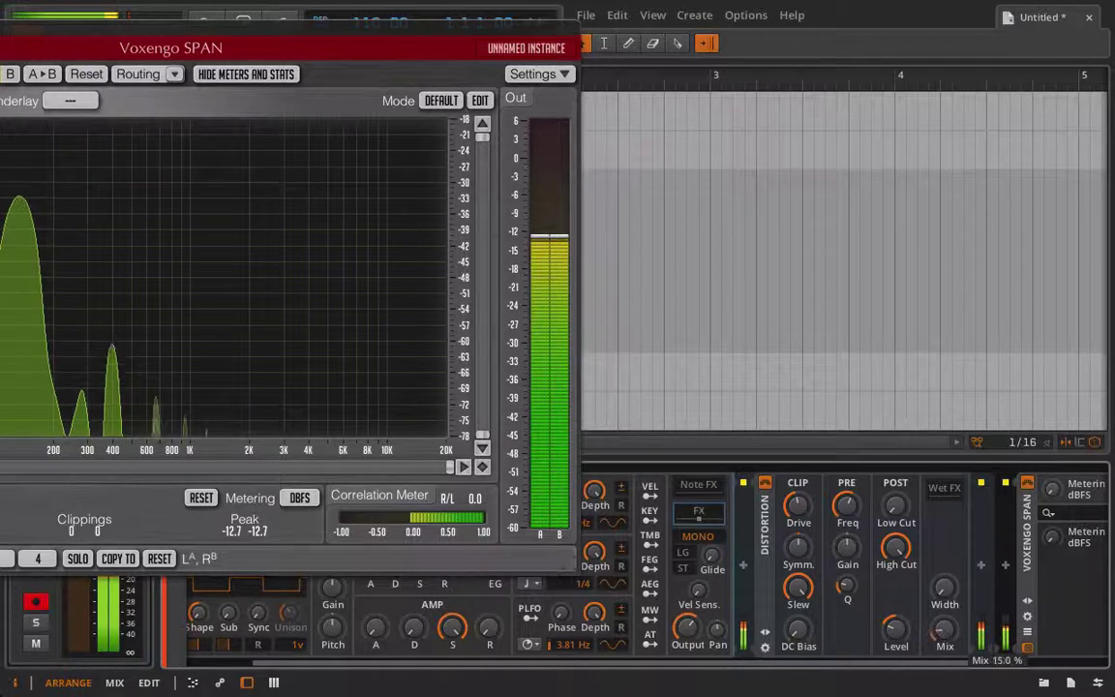
Raise the Distortion's mix and clip drive, keeping the SPAN window clear of its controls.
drag(945, 629, 945, 605)
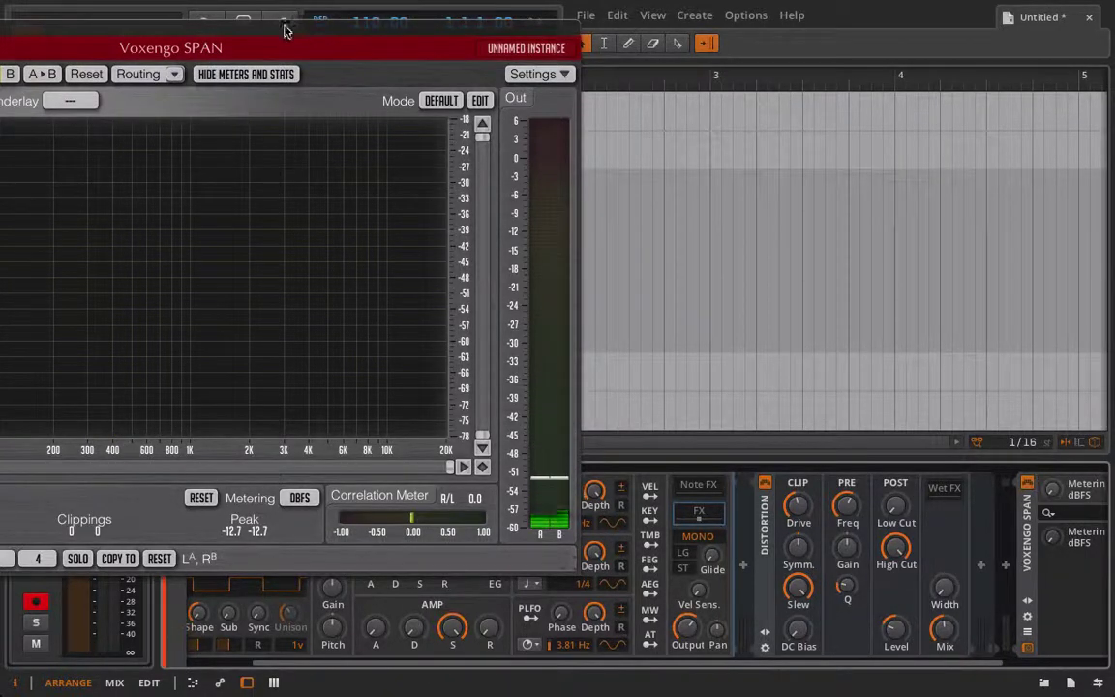
drag(287, 30, 10, 61)
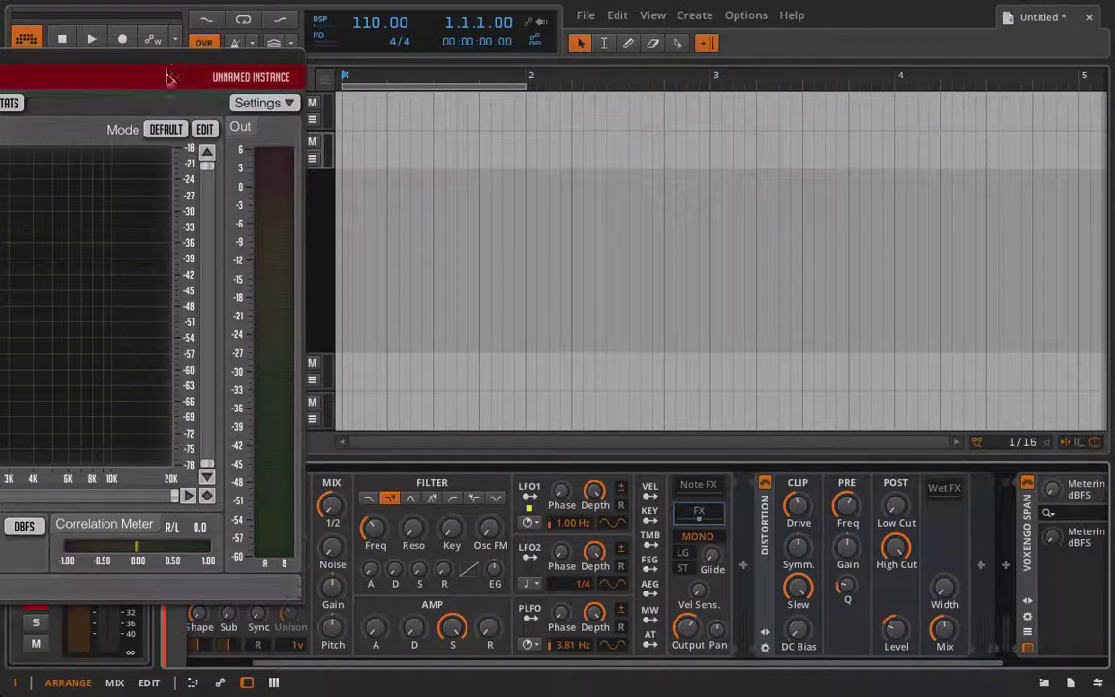
drag(167, 78, 459, 65)
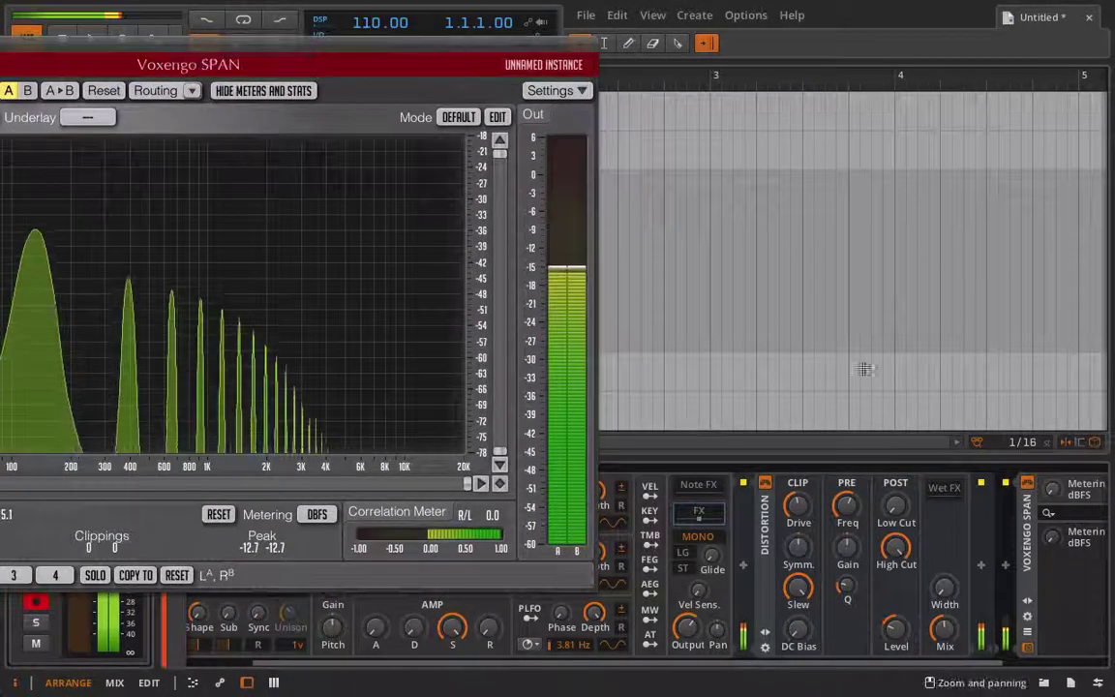
drag(798, 505, 799, 441)
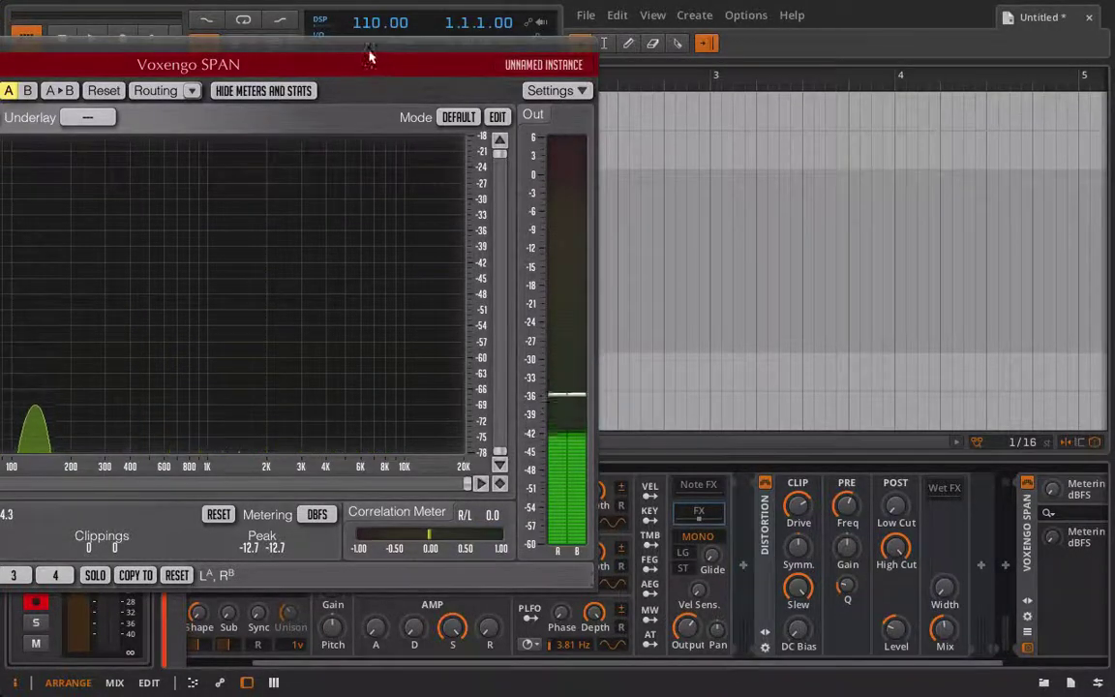
Set Polysynth's filter frequency to 8.13 kHz and bypass the Distortion device, moving SPAN clear of the controls.
drag(368, 56, 783, 579)
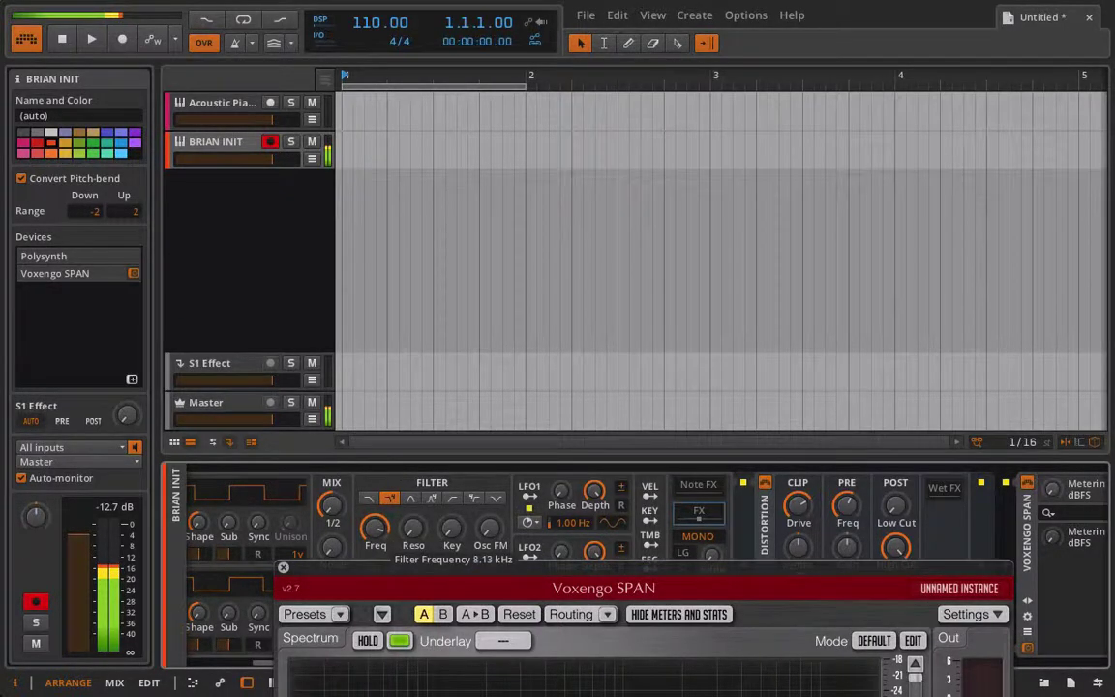
drag(411, 572, 497, 106)
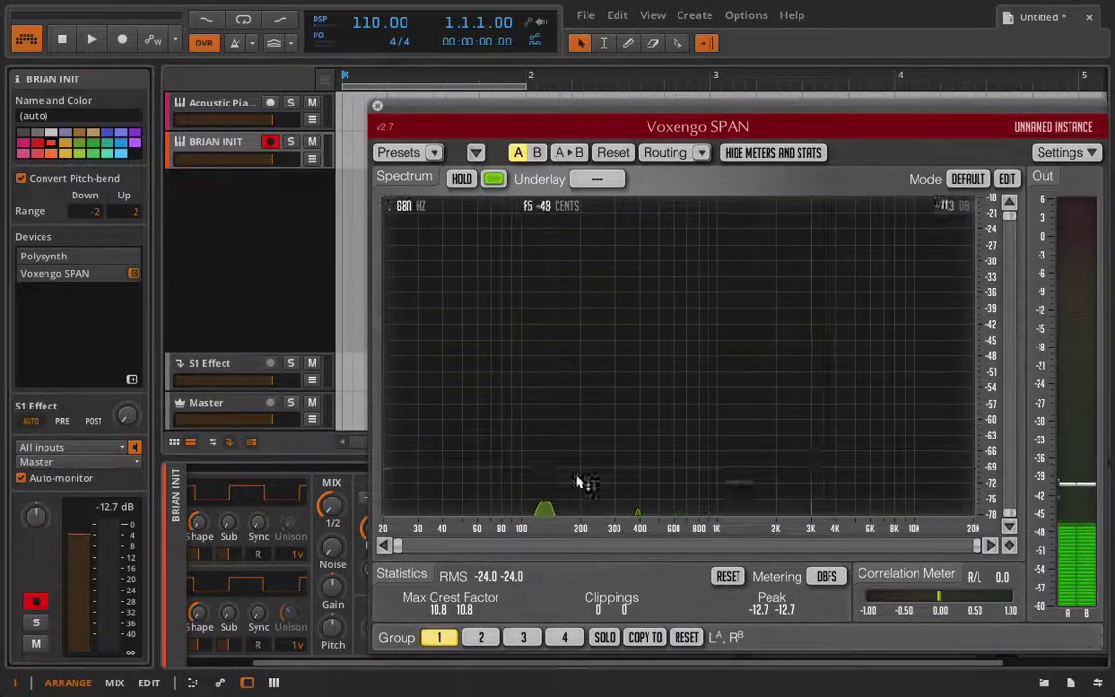
drag(459, 106, 683, 88)
click(765, 484)
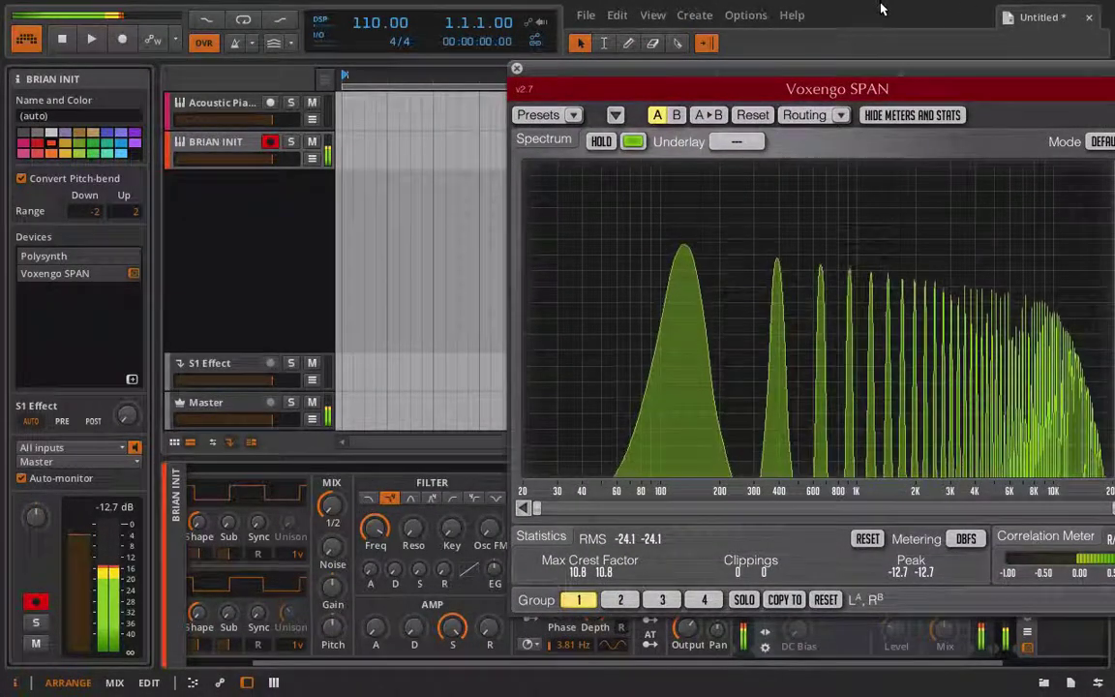
Close the SPAN window, adjust Polysynth's oscillator mix and switch its filter to the first mode.
drag(828, 74, 546, 62)
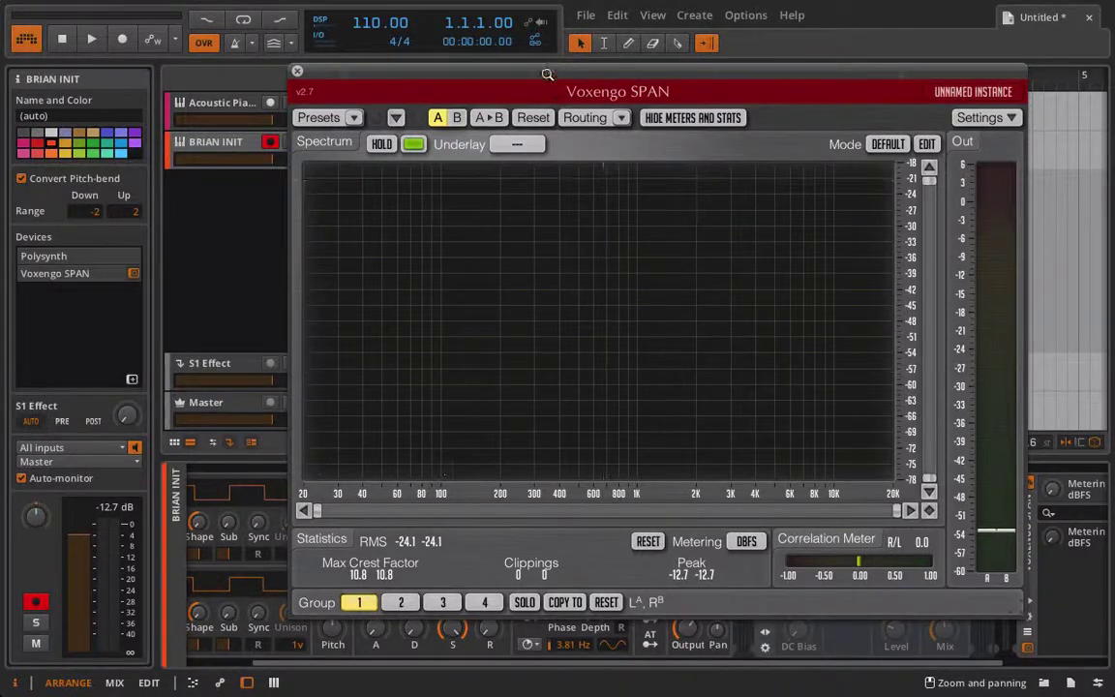
drag(487, 73, 575, 627)
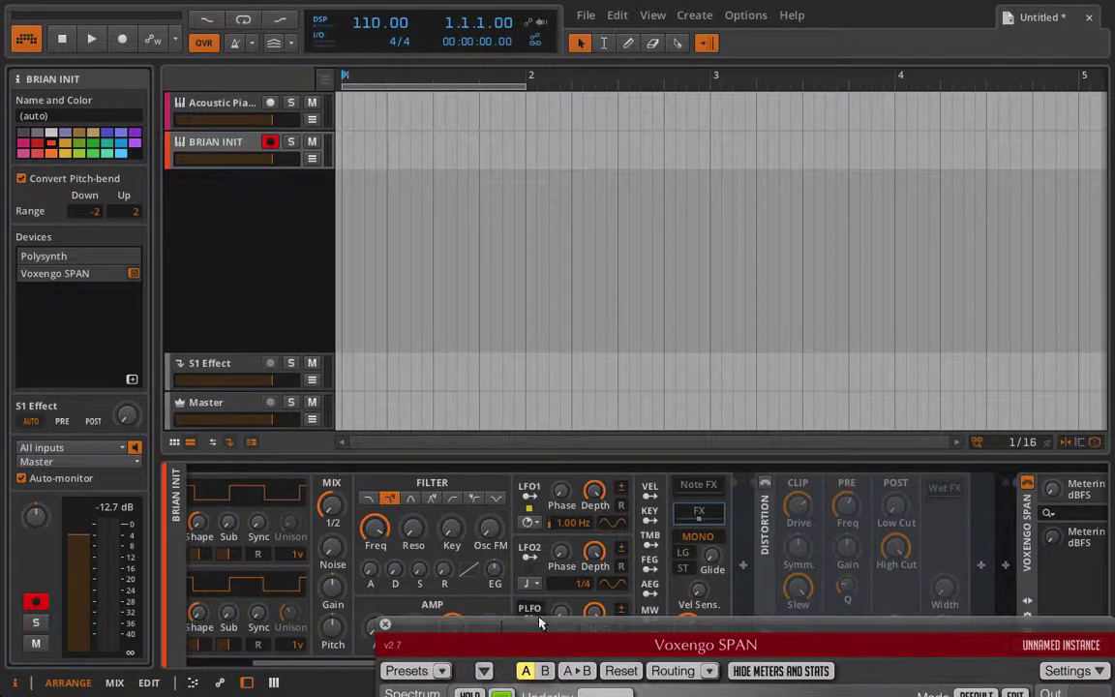
click(386, 627)
scroll(382, 619, up, 2)
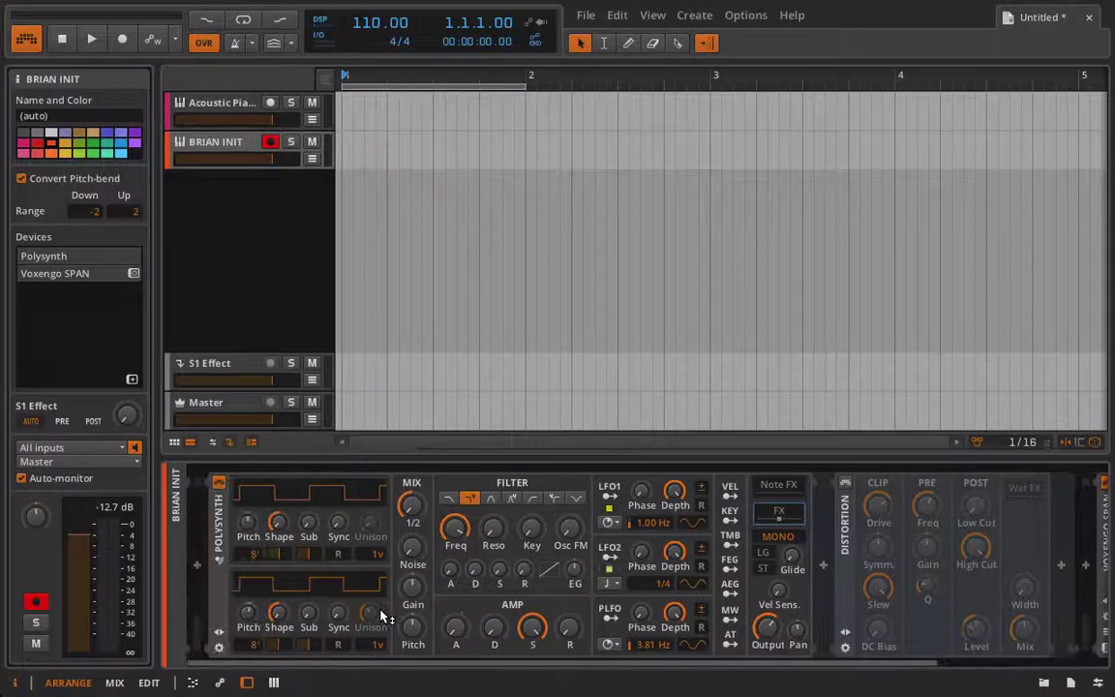
drag(415, 511, 454, 525)
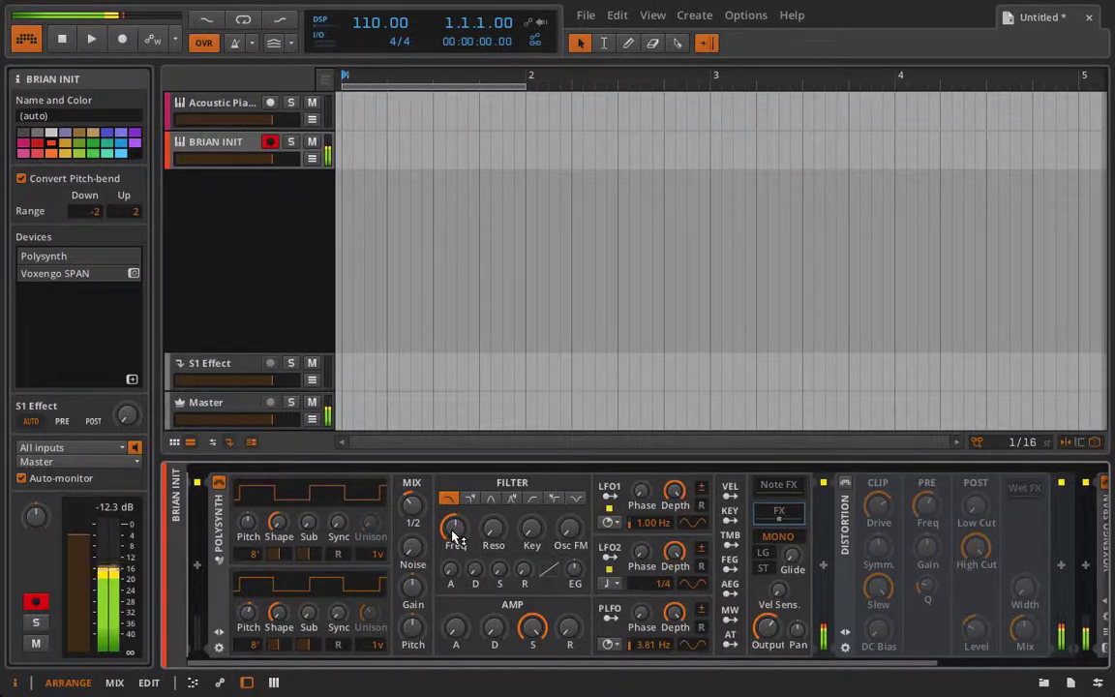
Re-enable the Distortion device and reopen the SPAN window away from the device controls.
scroll(863, 522, right, 3)
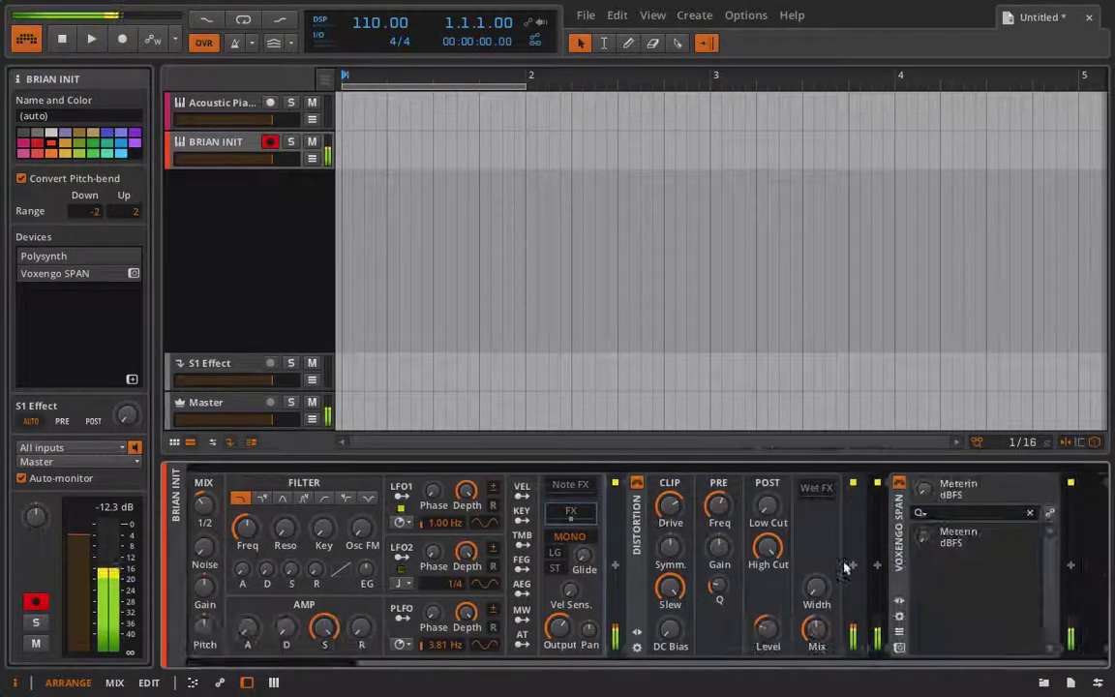
click(898, 482)
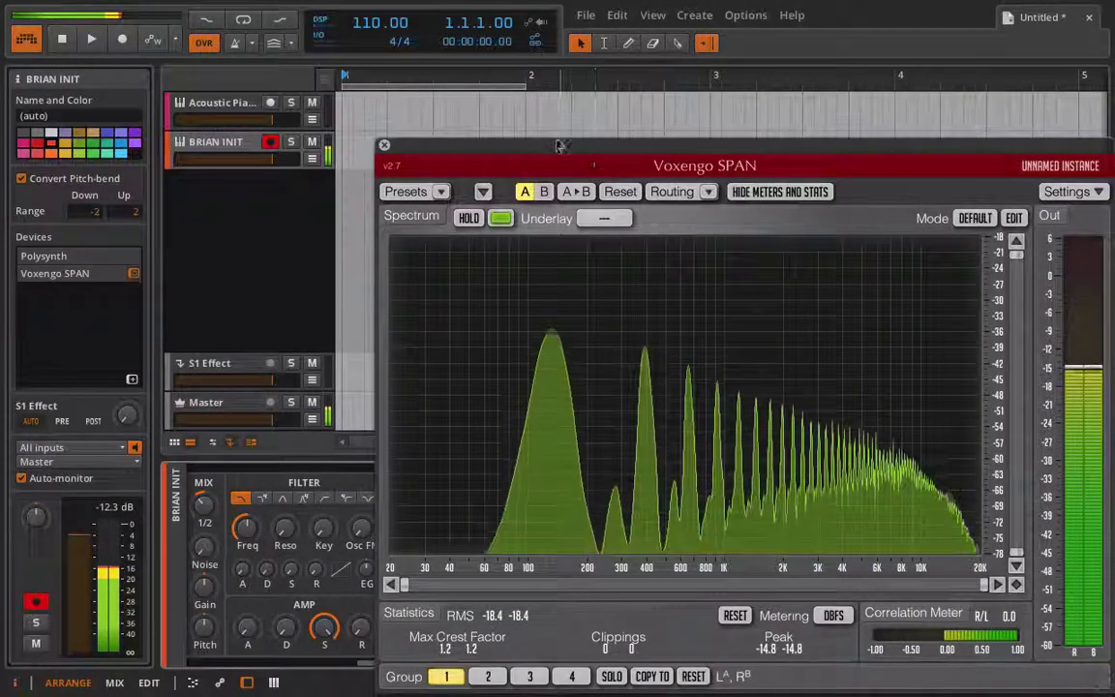
drag(585, 167, 105, 34)
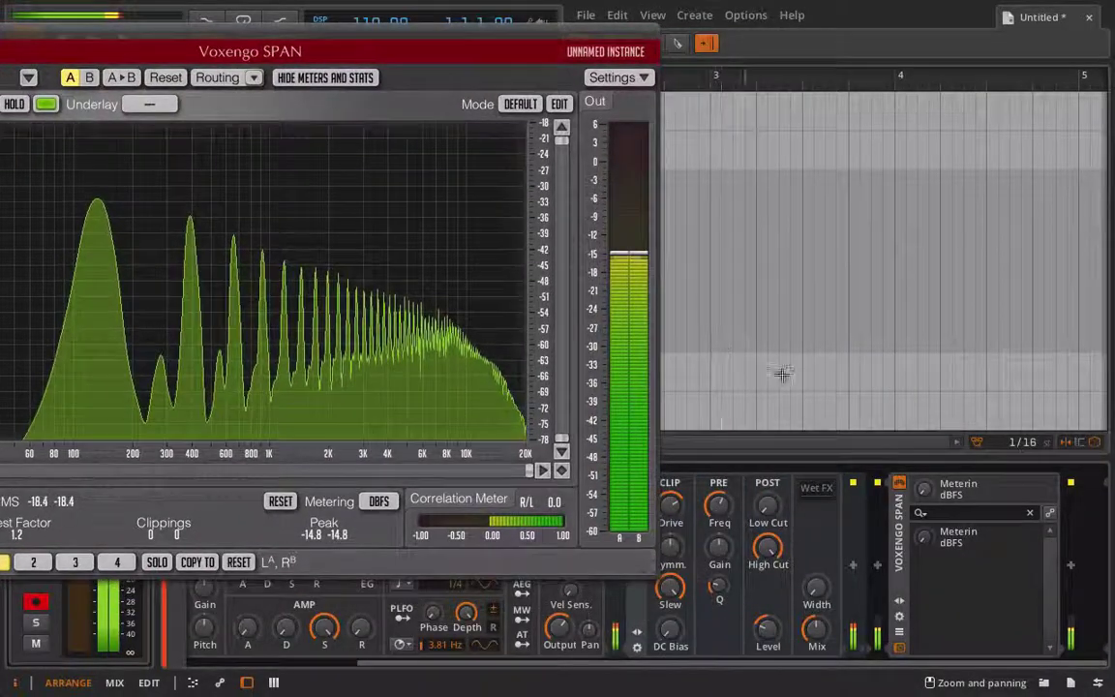
Shift the Distortion's symmetry far into the negative range, trying -98.0 %, and raise its post level.
scroll(773, 509, left, 3)
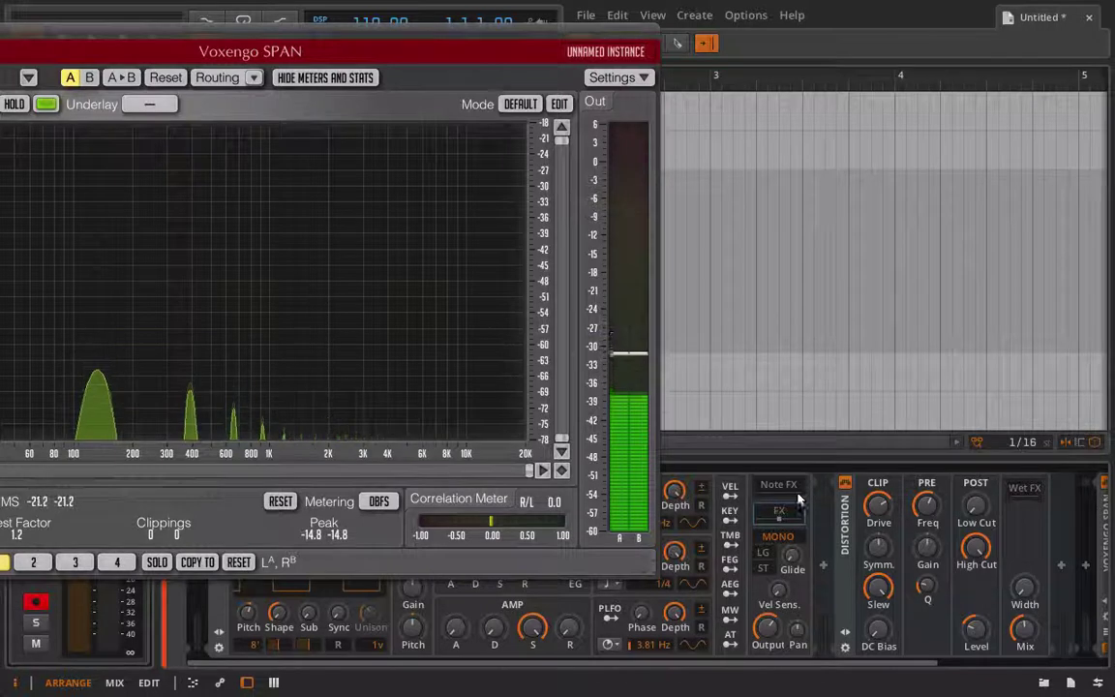
click(880, 549)
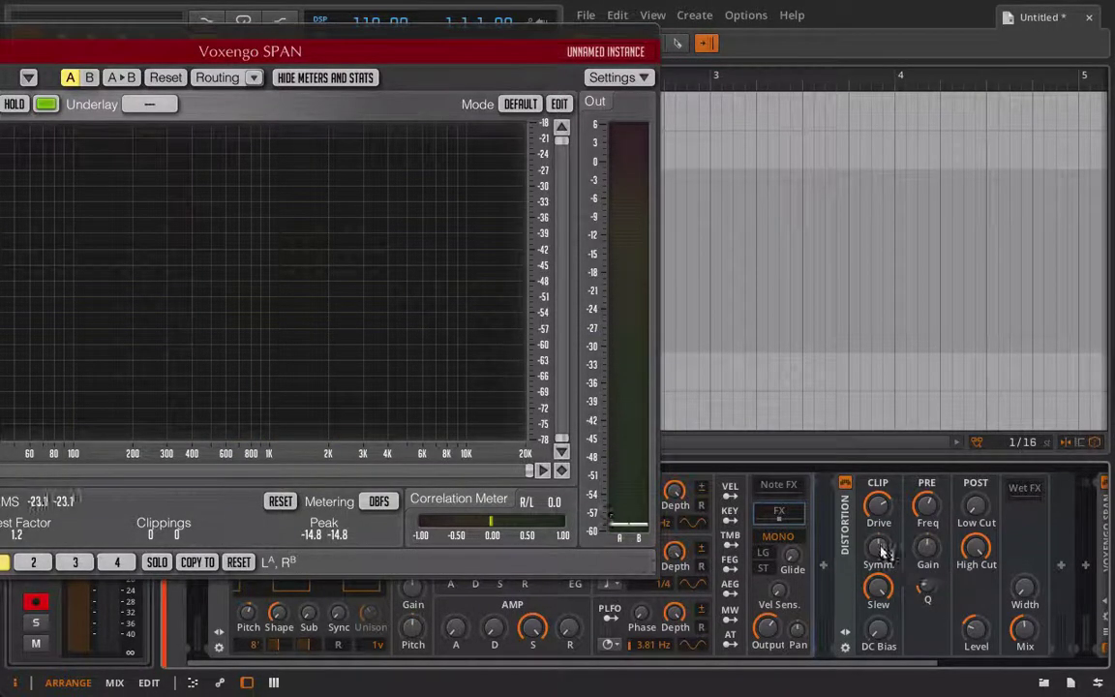
drag(880, 549, 880, 522)
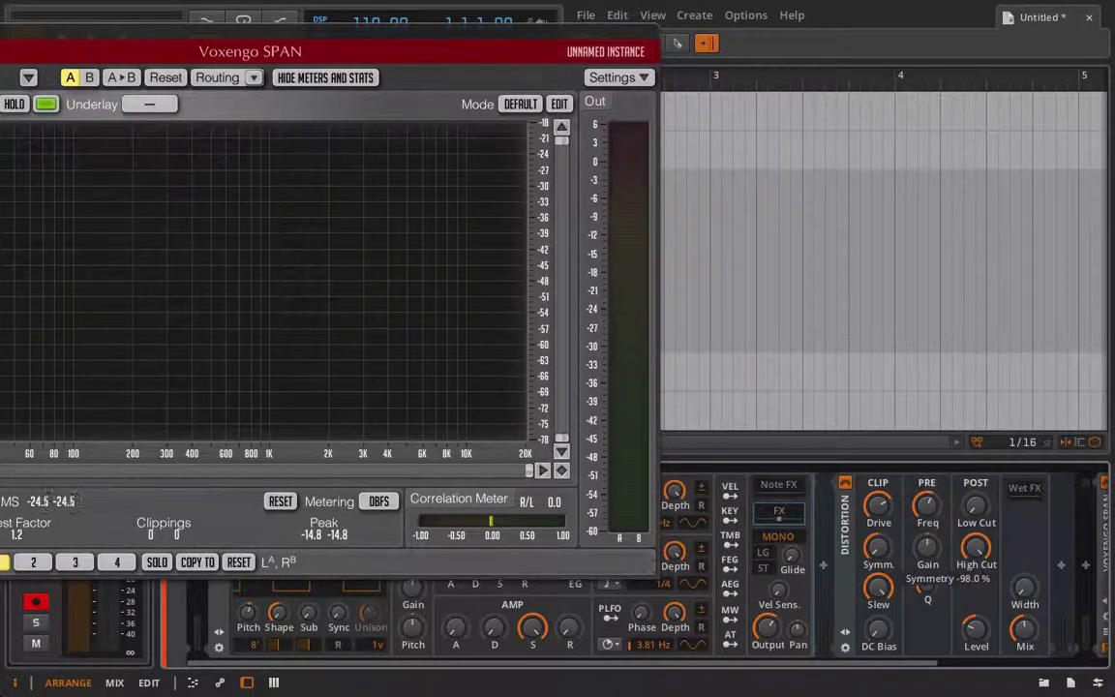
drag(878, 548, 883, 551)
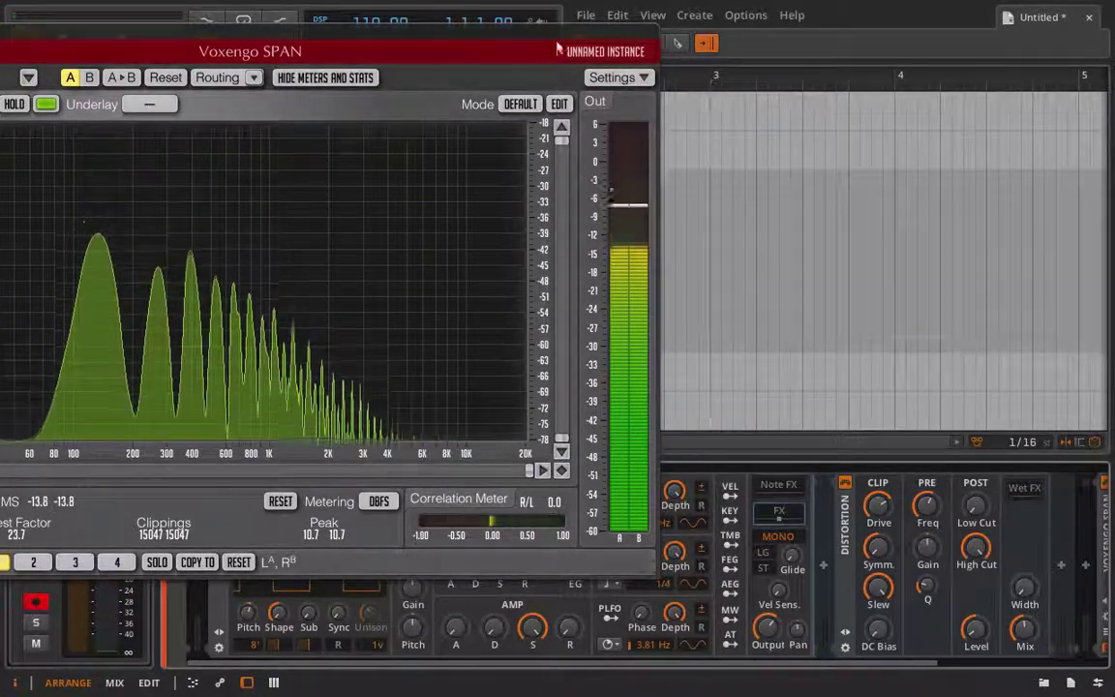
Bring the SPAN window fully back into view and close it.
drag(524, 36, 642, 60)
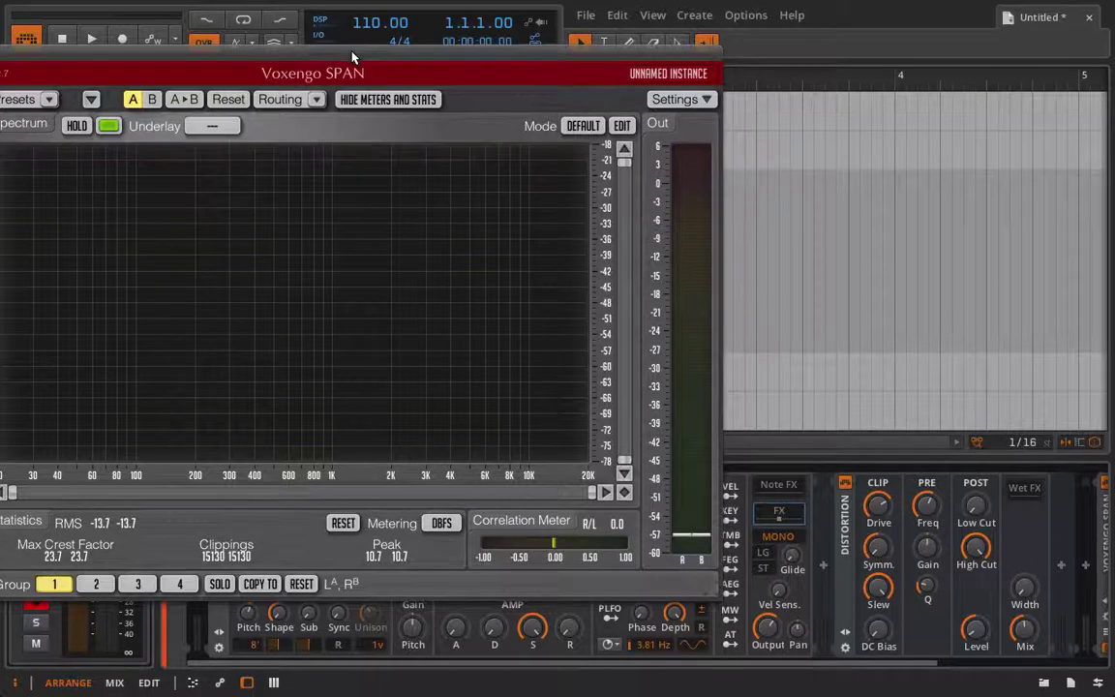
drag(353, 58, 615, 39)
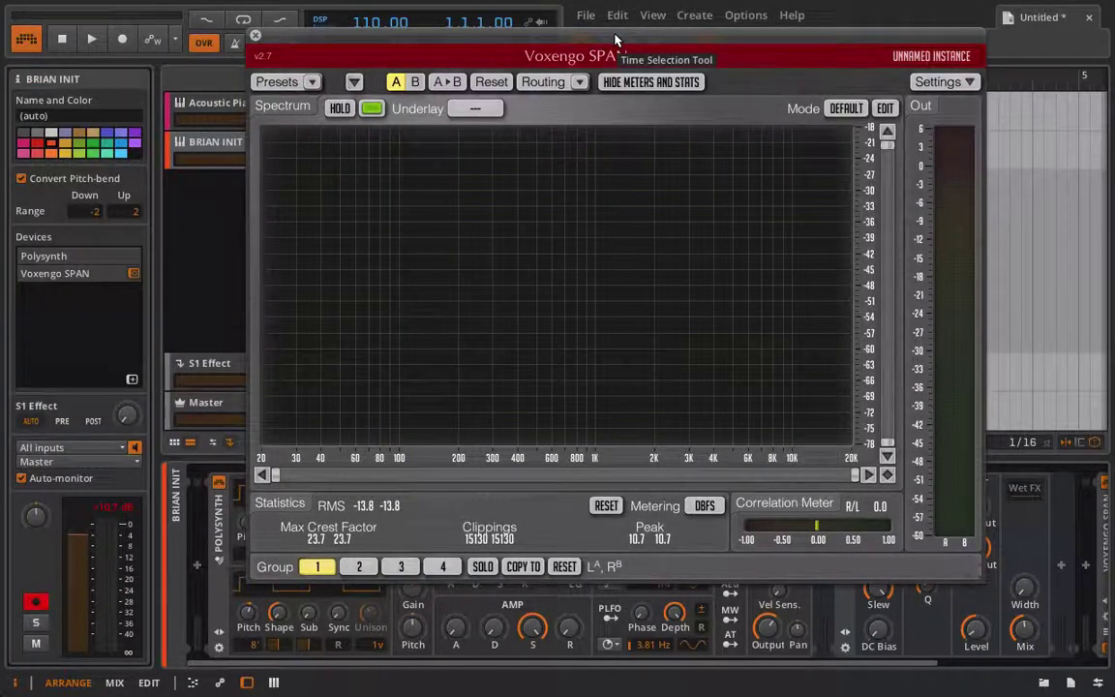
click(256, 36)
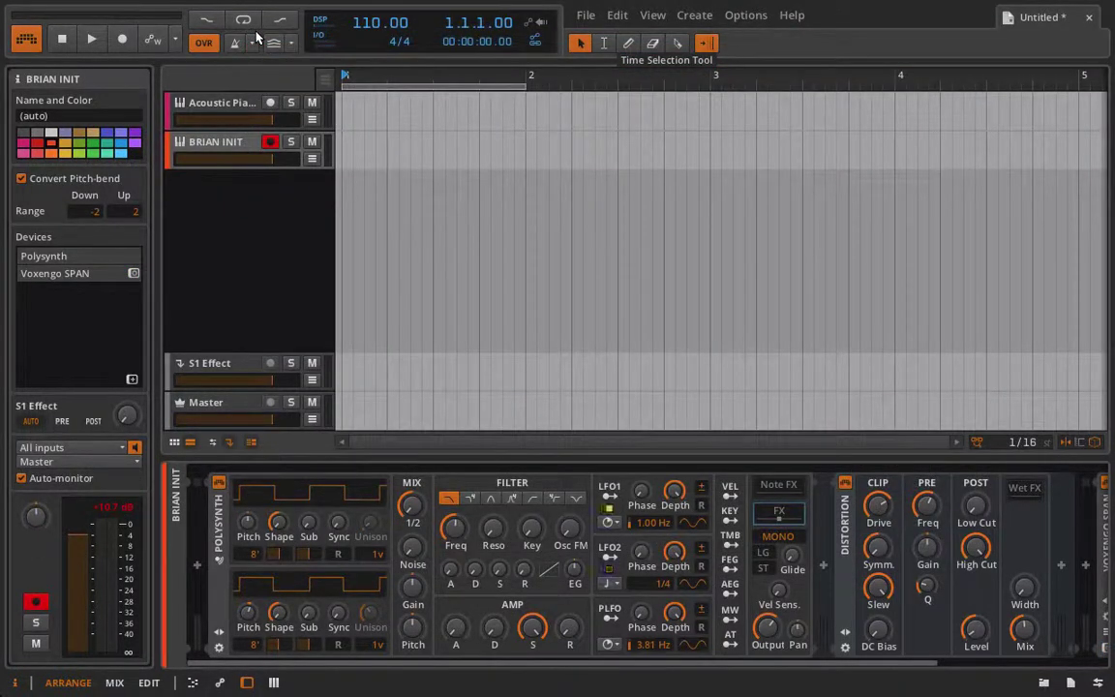
Arm the acoustic piano track for a comparison with the synth, and re-arm the Polysynth track.
click(270, 101)
click(270, 142)
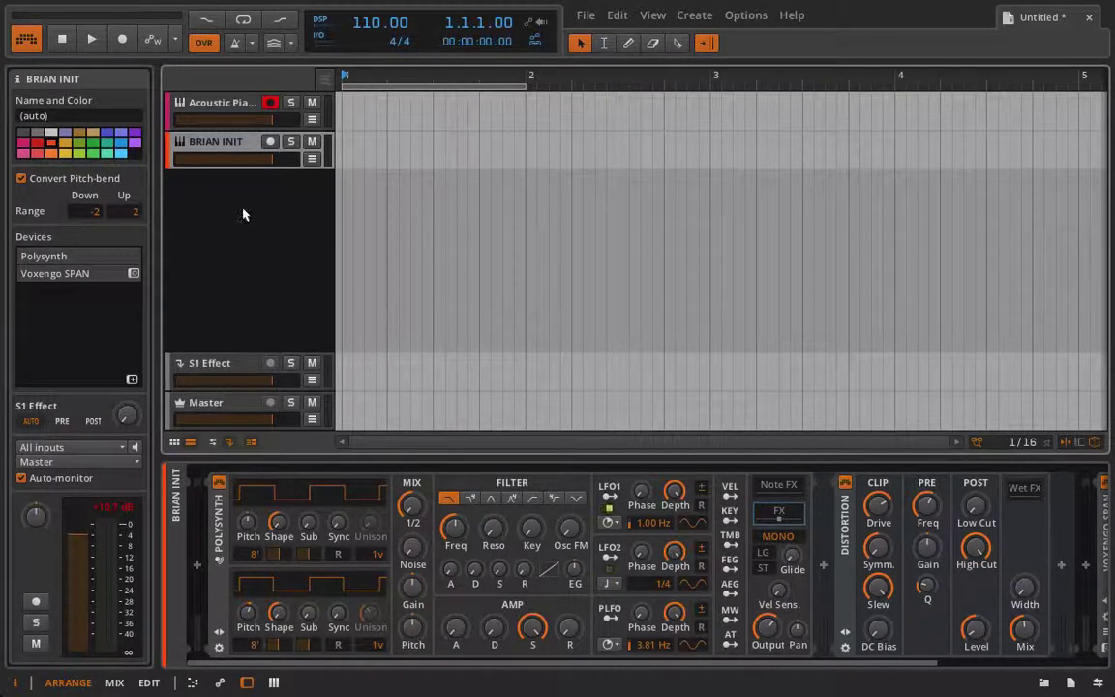
click(217, 109)
click(221, 143)
click(270, 142)
Hide the track inspector to make room for the whole Polysynth device chain.
scroll(841, 625, down, 5)
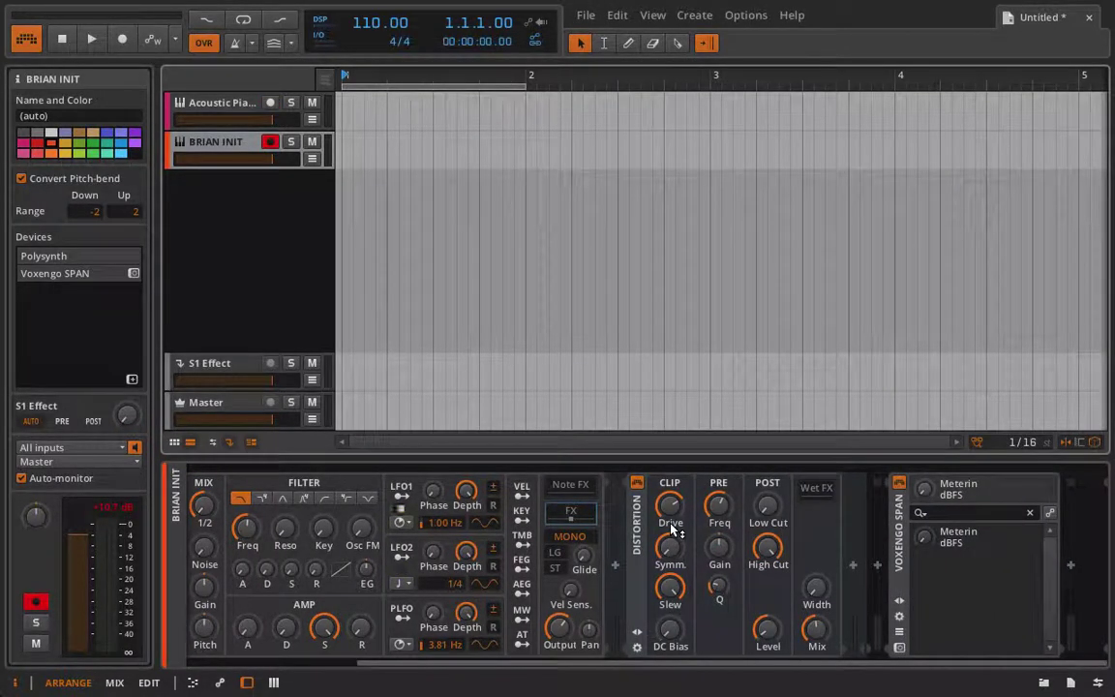
scroll(463, 560, up, 3)
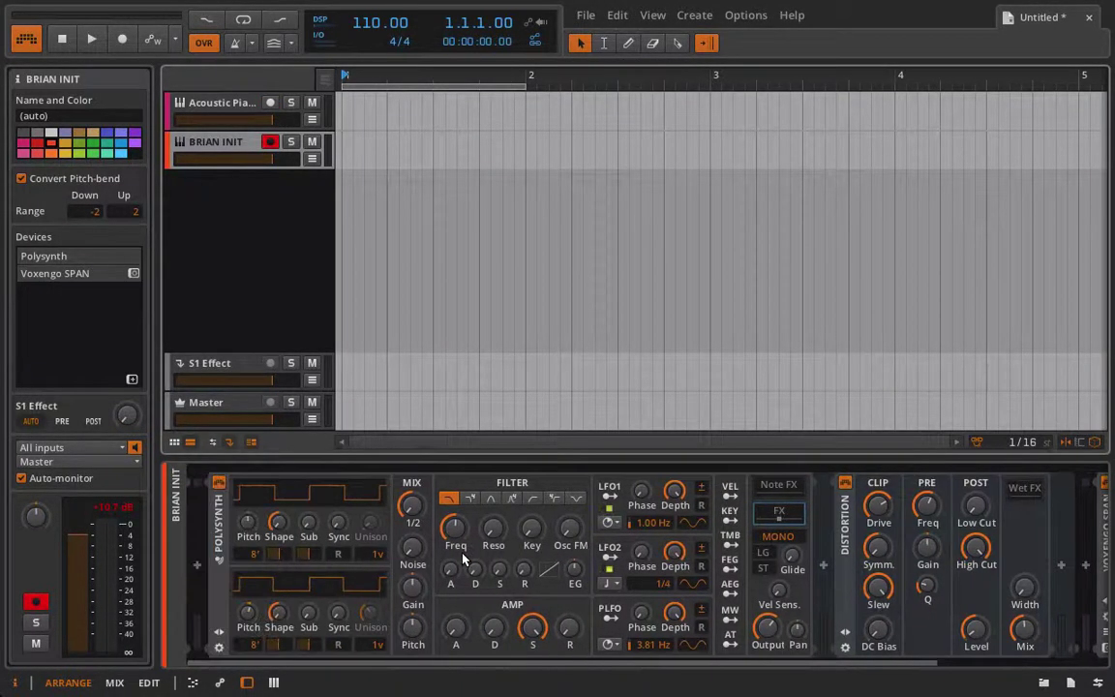
click(14, 682)
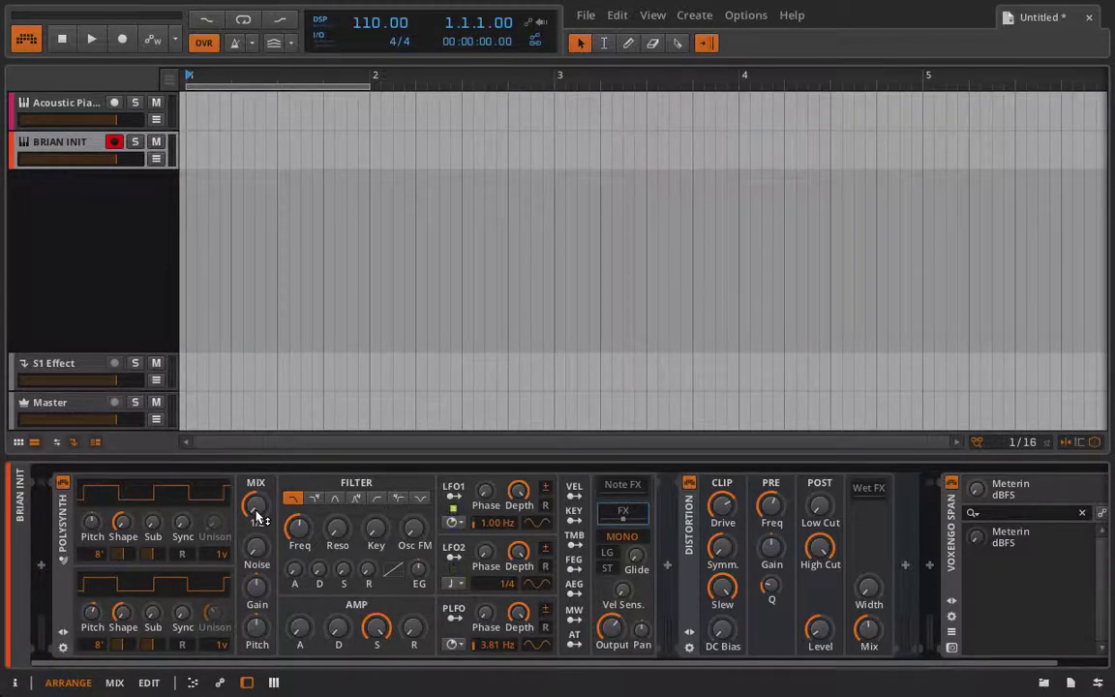
Raise Polysynth's filter frequency and, with Distortion bypassed, raise oscillator 2's pitch, trying +1.87 st.
drag(258, 518, 301, 531)
click(689, 483)
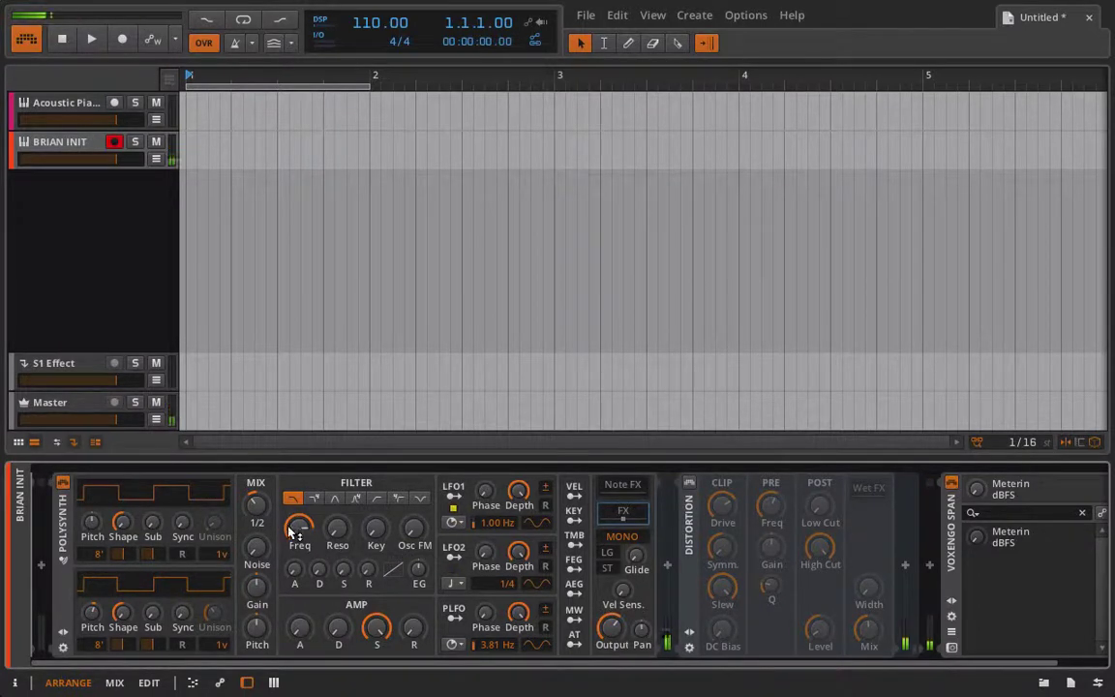
drag(93, 624, 93, 625)
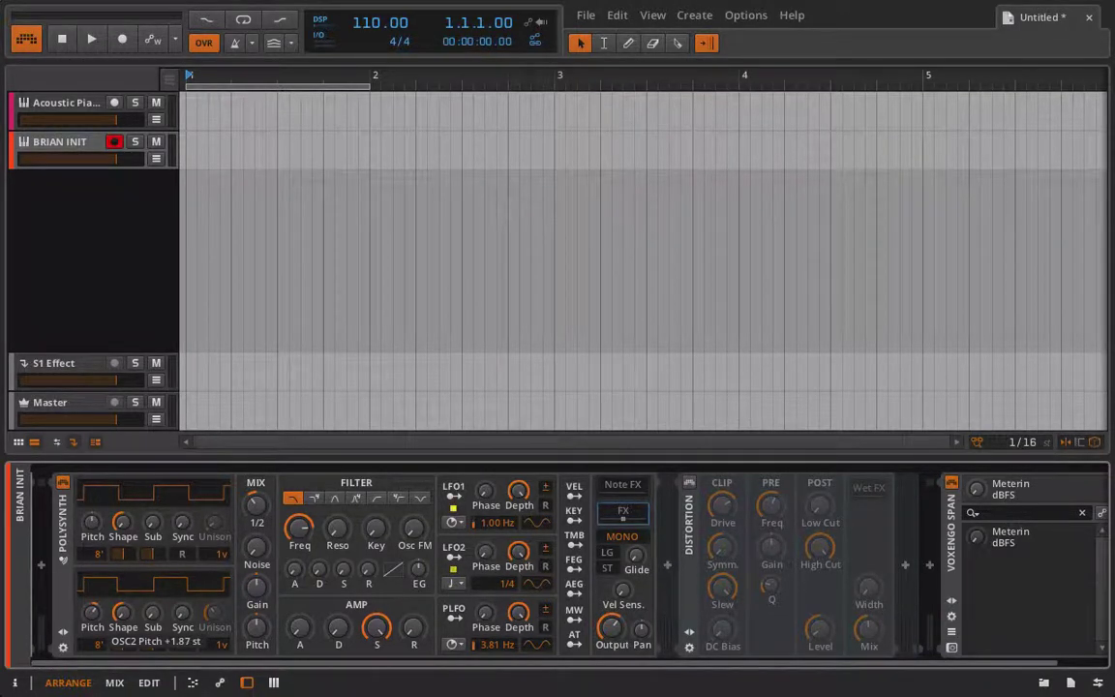
drag(93, 624, 93, 624)
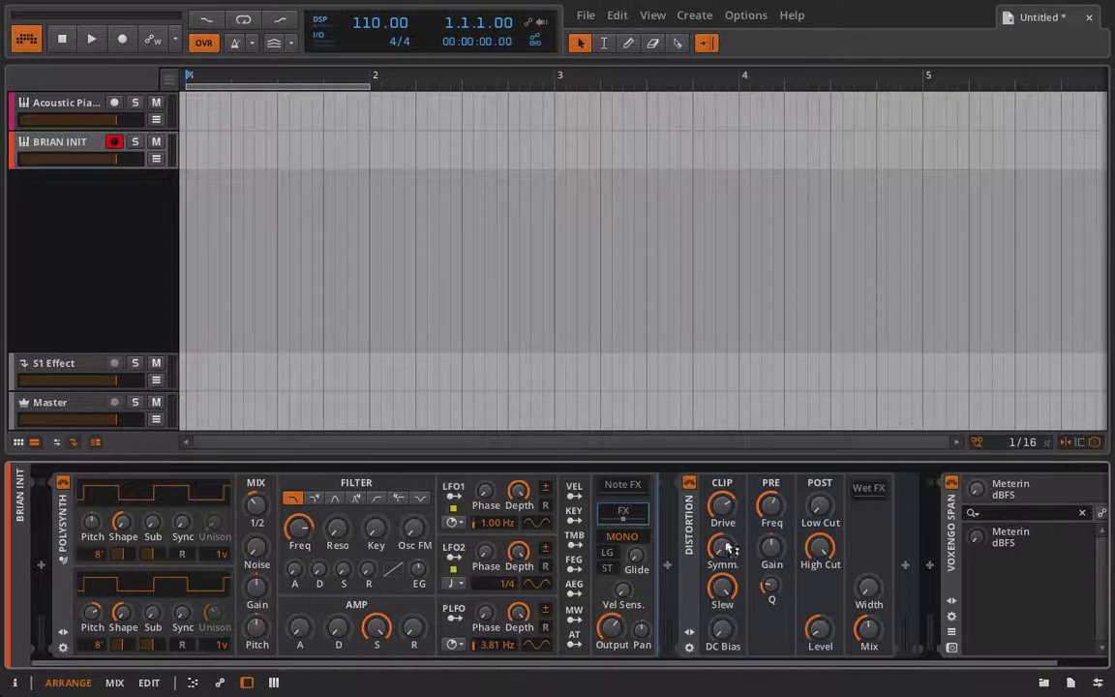
Lower the re-enabled Distortion's drive and change both Polysynth oscillators from square to sawtooth waves.
click(722, 504)
drag(722, 504, 733, 515)
double_click(122, 523)
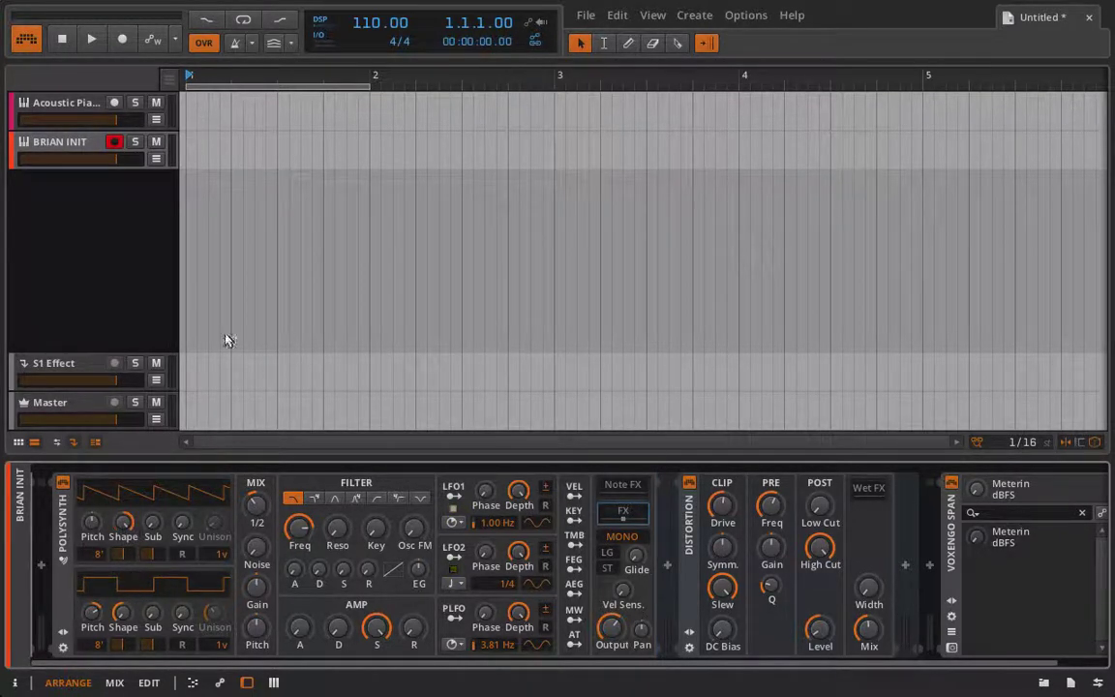
double_click(123, 614)
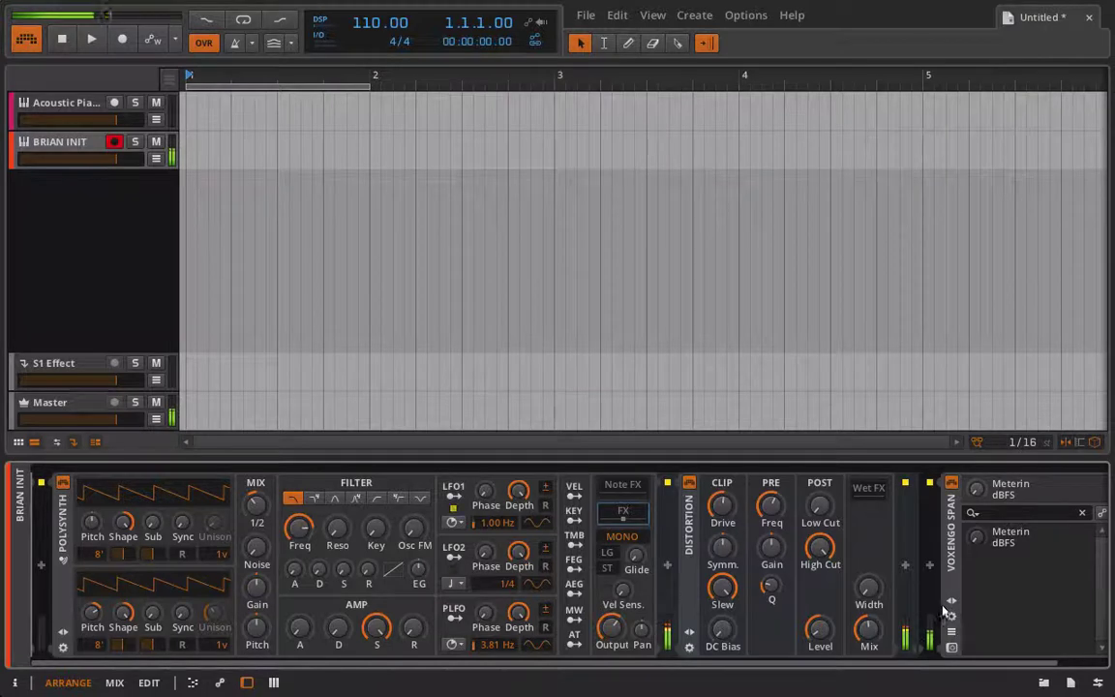
Reopen SPAN beside the Distortion controls, shift the symmetry and compare mix settings from 0 % upward on the sawtooth patch.
click(952, 646)
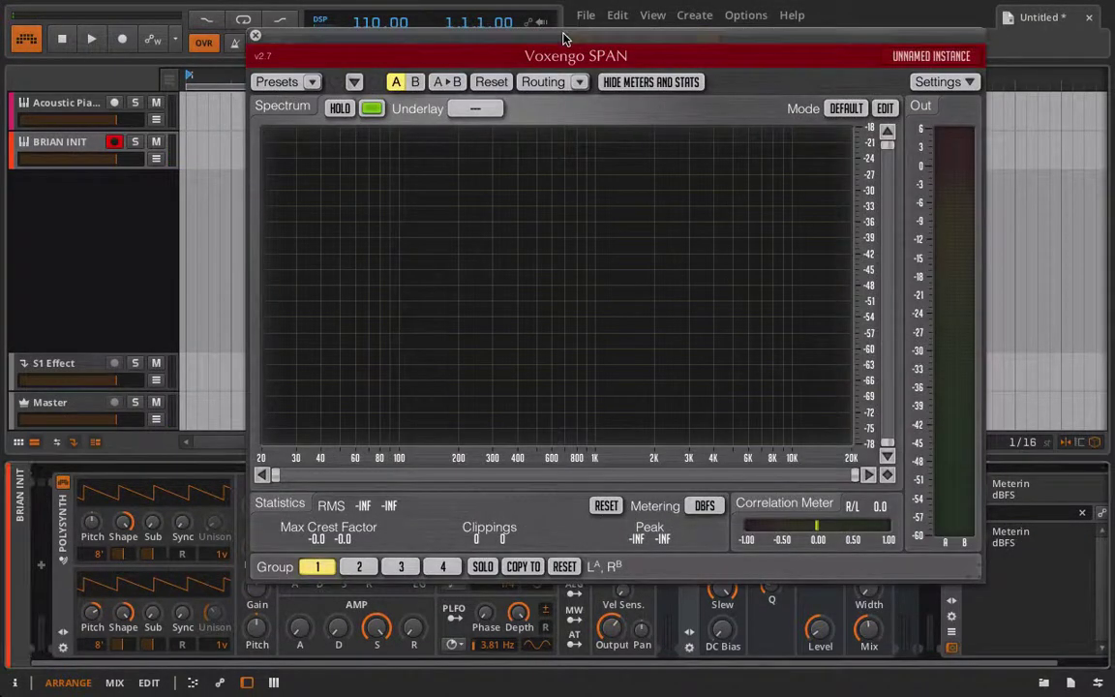
drag(566, 38, 218, 31)
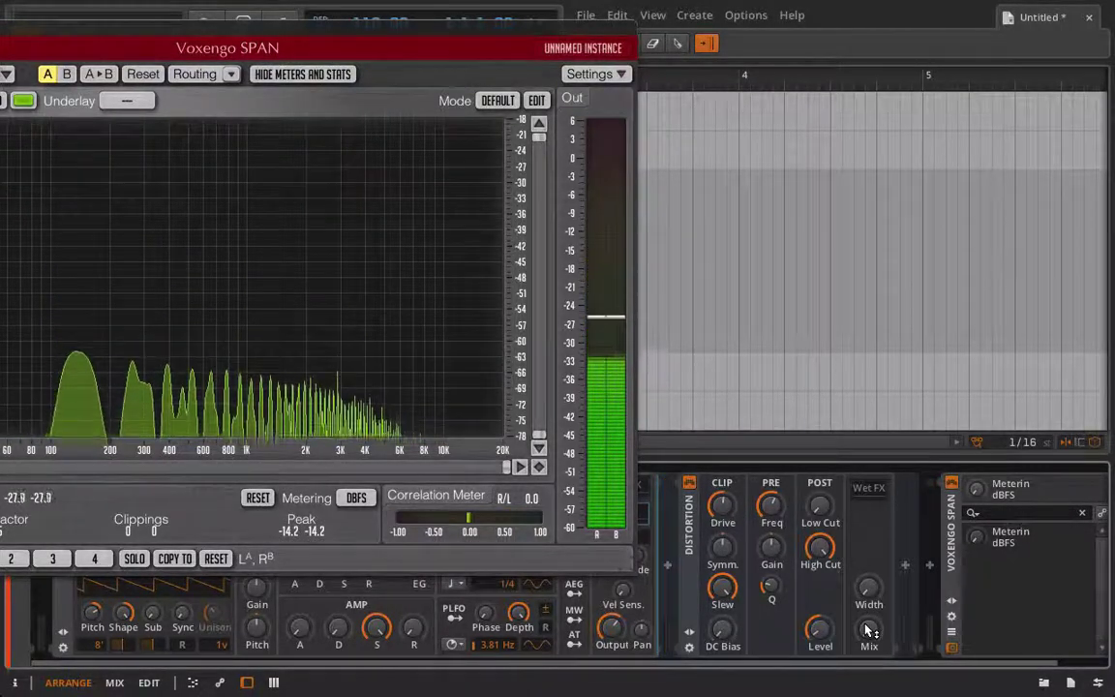
drag(870, 630, 870, 549)
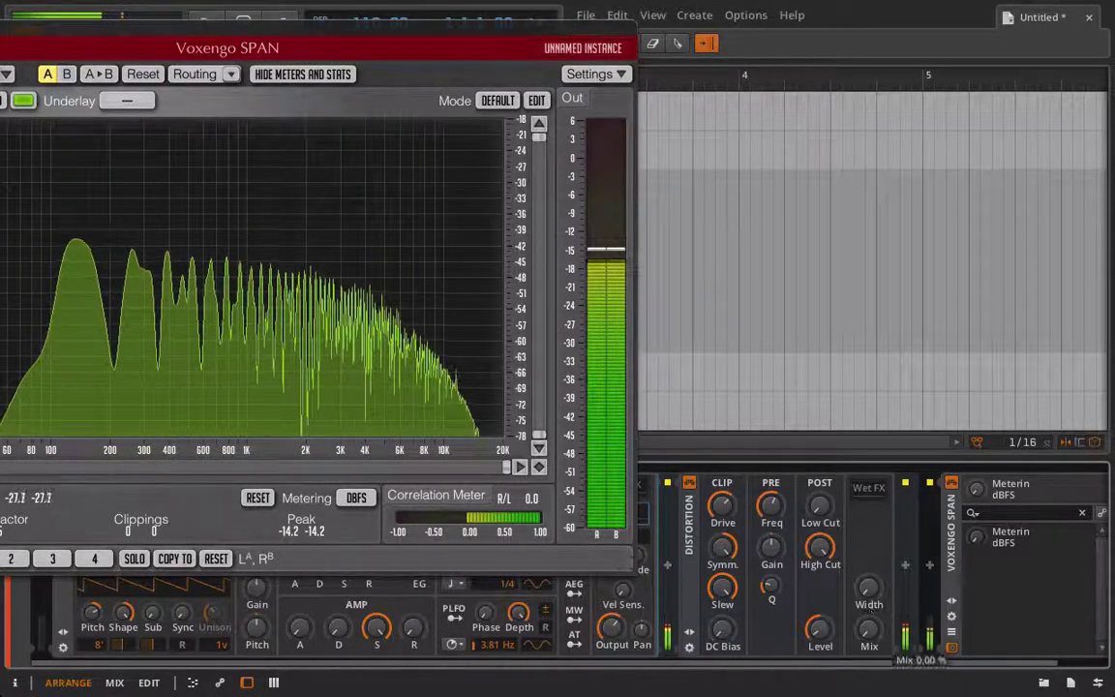
drag(869, 629, 869, 563)
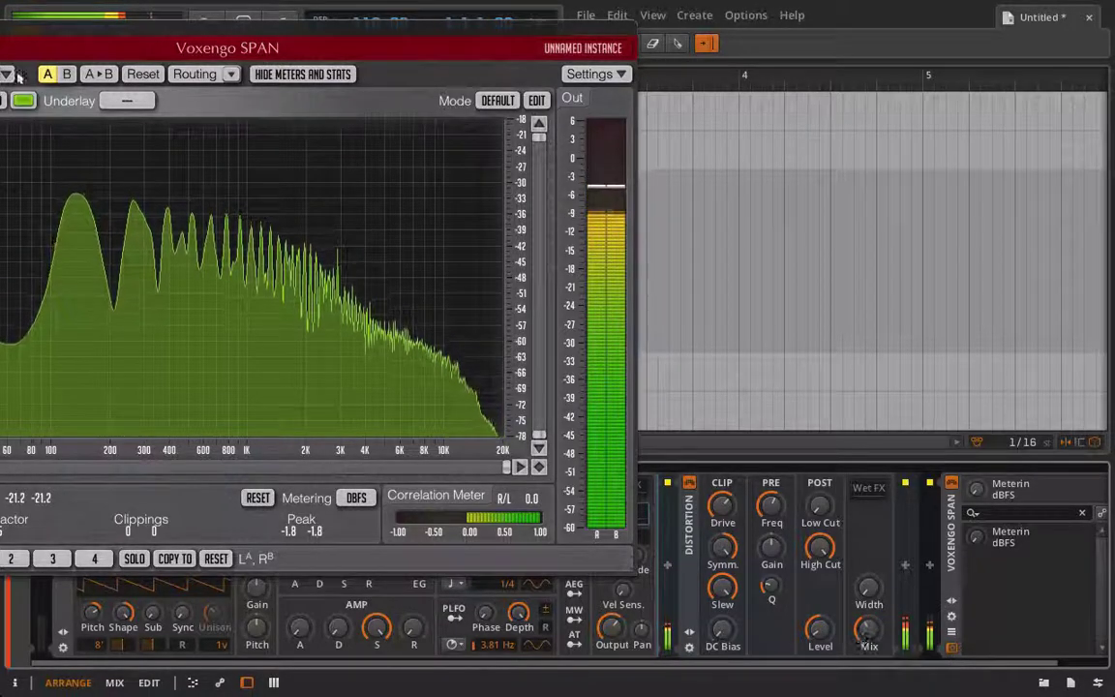
drag(29, 25, 170, 46)
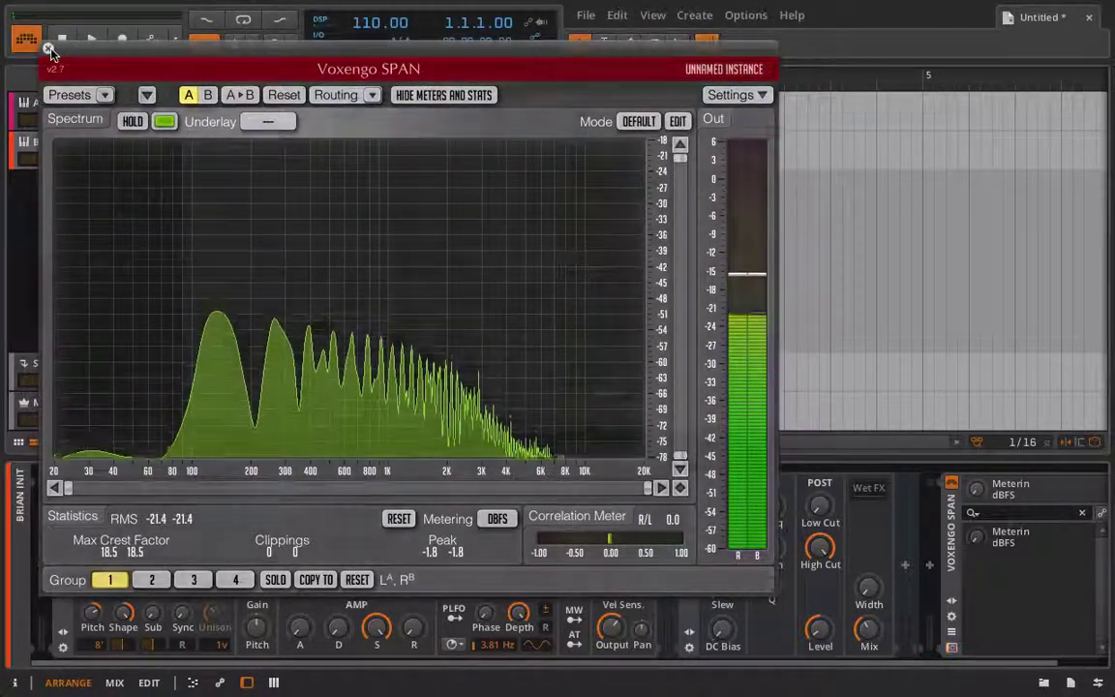
Close SPAN, return both Polysynth oscillators to square waves and raise oscillator 2's pitch, trying +5.00 st.
click(48, 48)
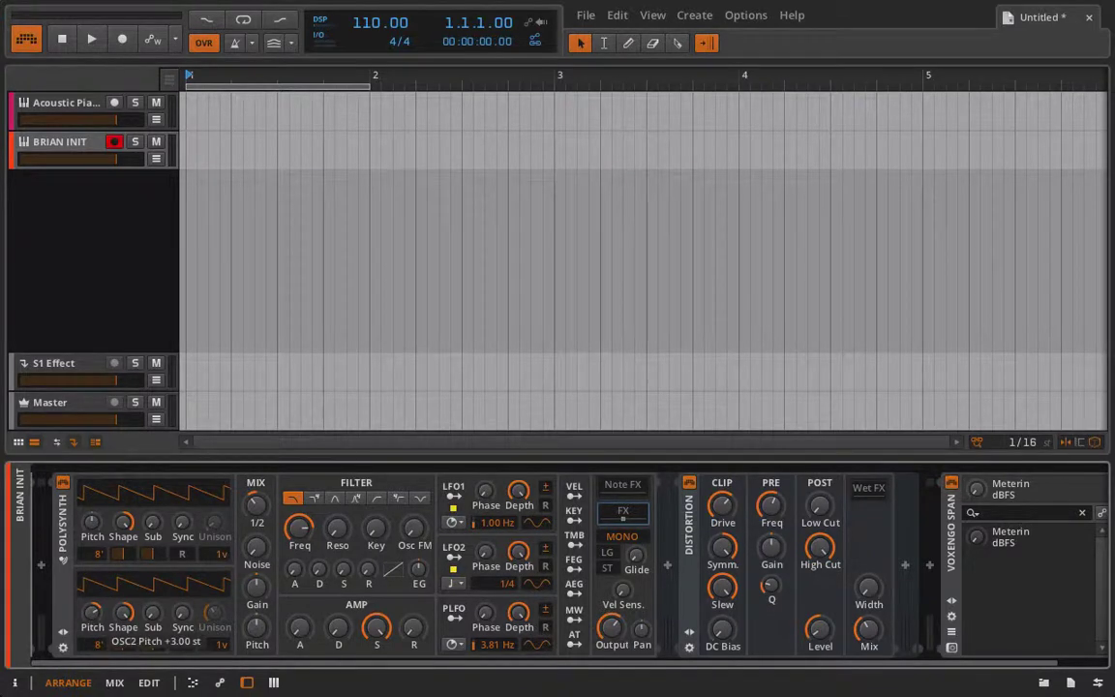
drag(123, 523, 123, 562)
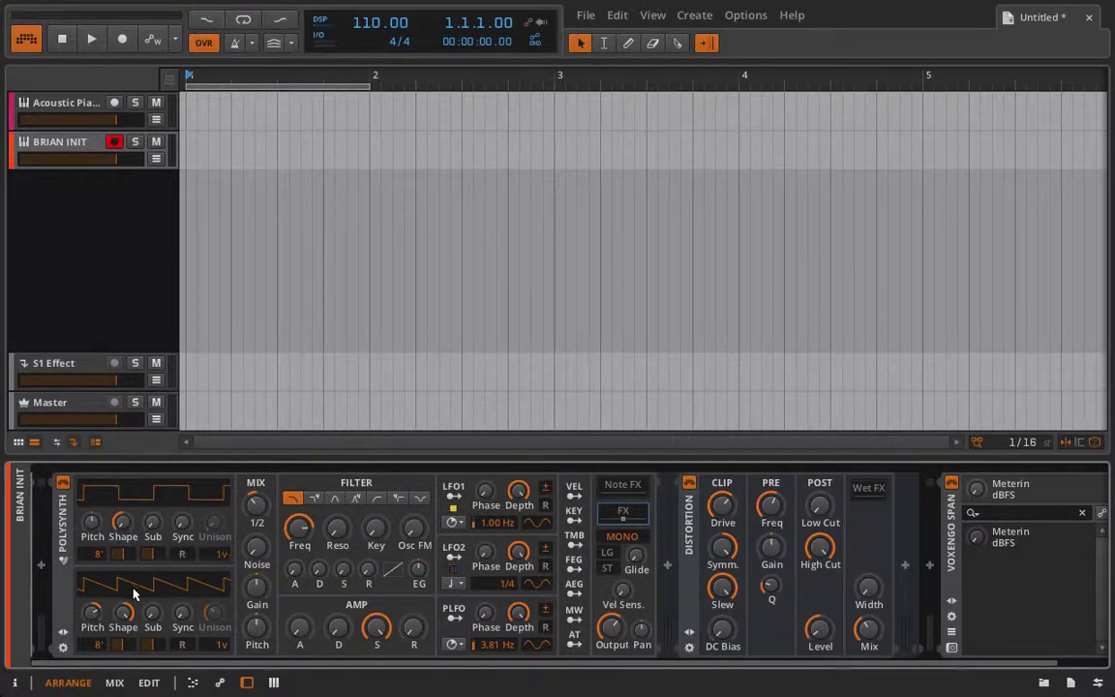
drag(123, 612, 123, 650)
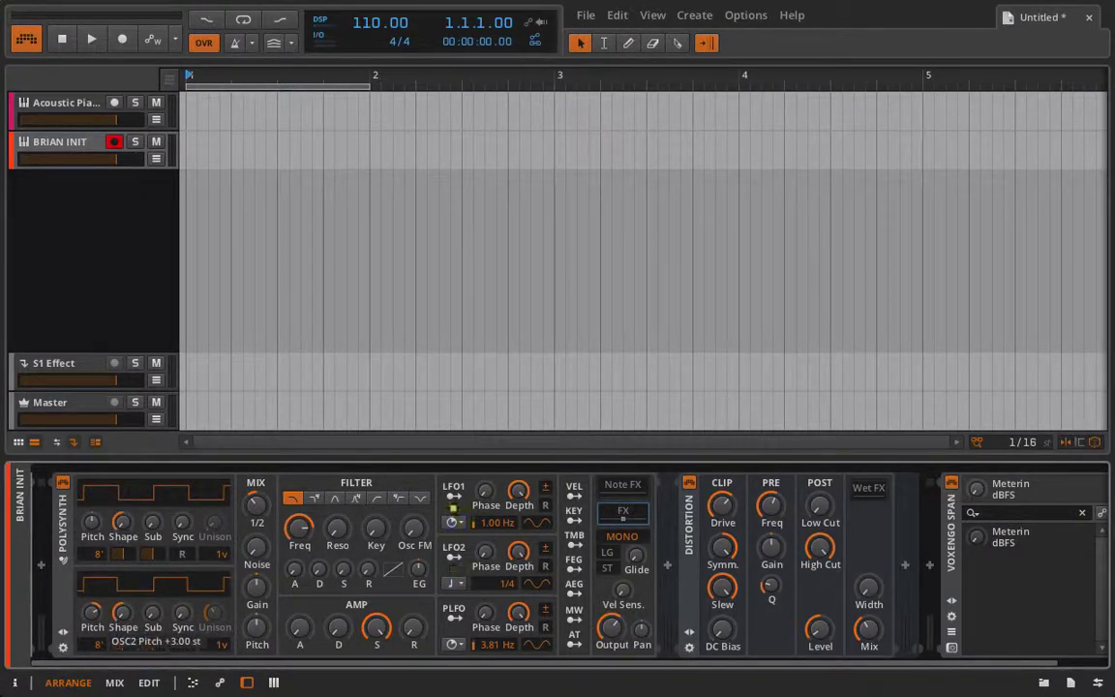
drag(92, 612, 92, 601)
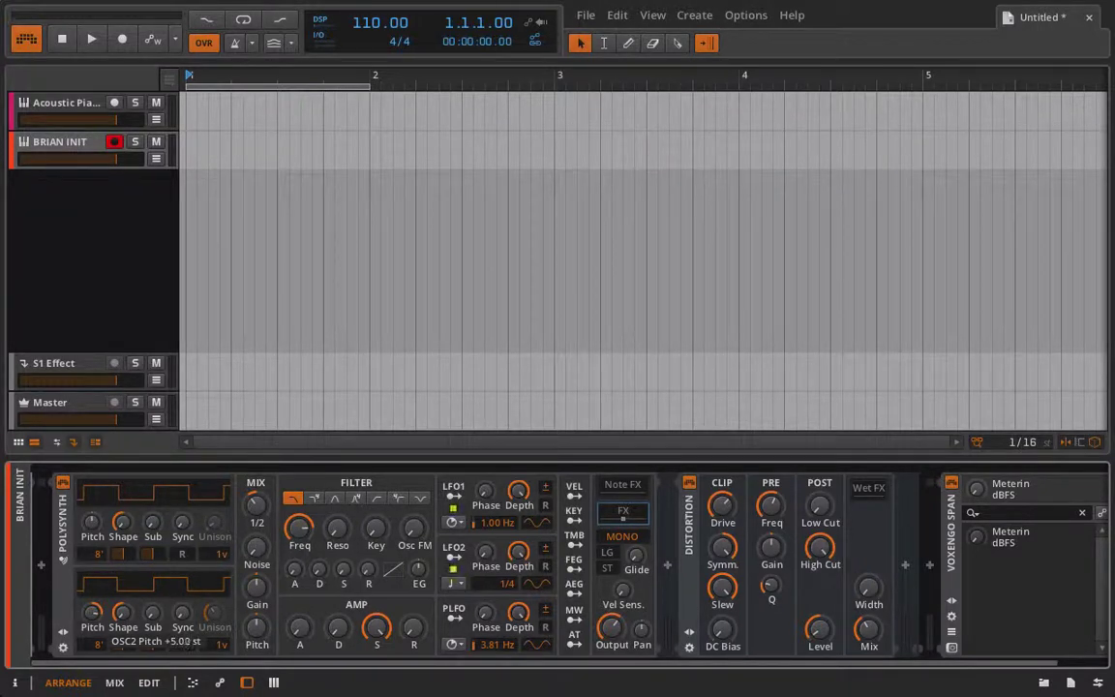
drag(92, 600, 100, 625)
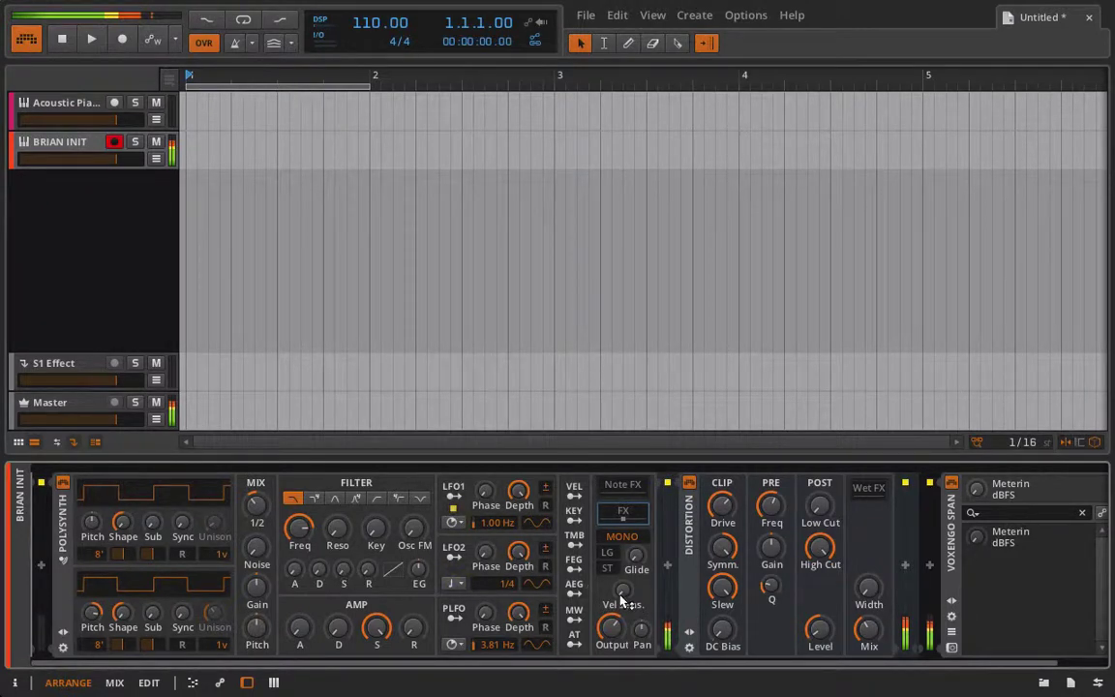
Bypass Distortion to audition the square waves with the filter at 3.84 kHz, and re-enable it with symmetry centred.
click(688, 482)
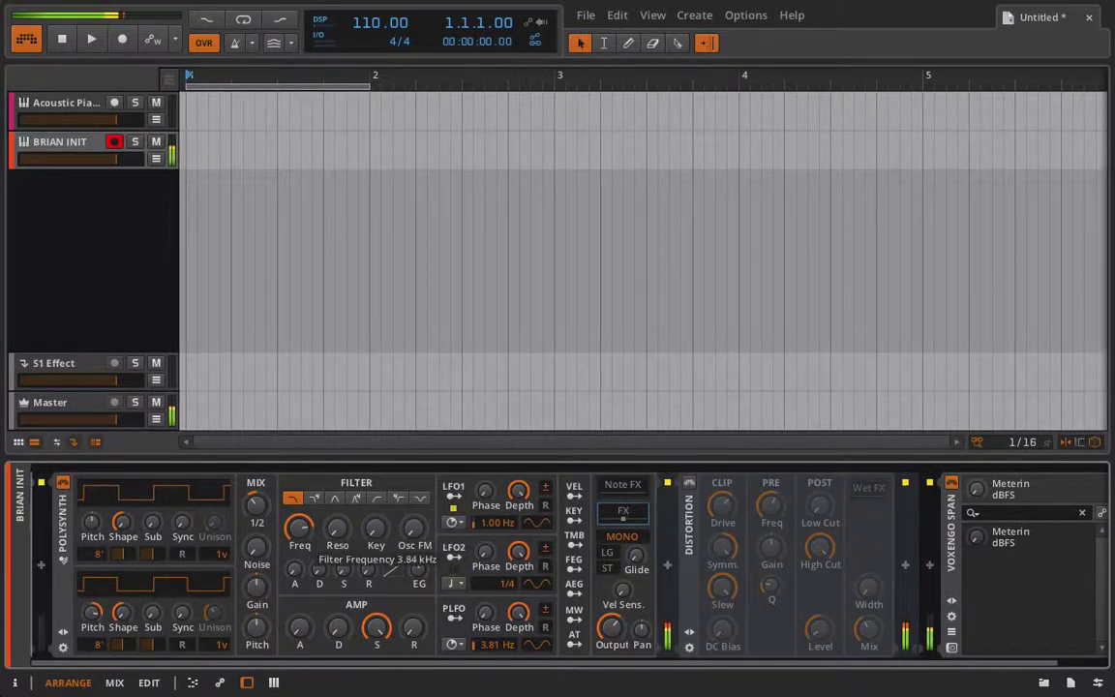
scroll(297, 534, down, 2)
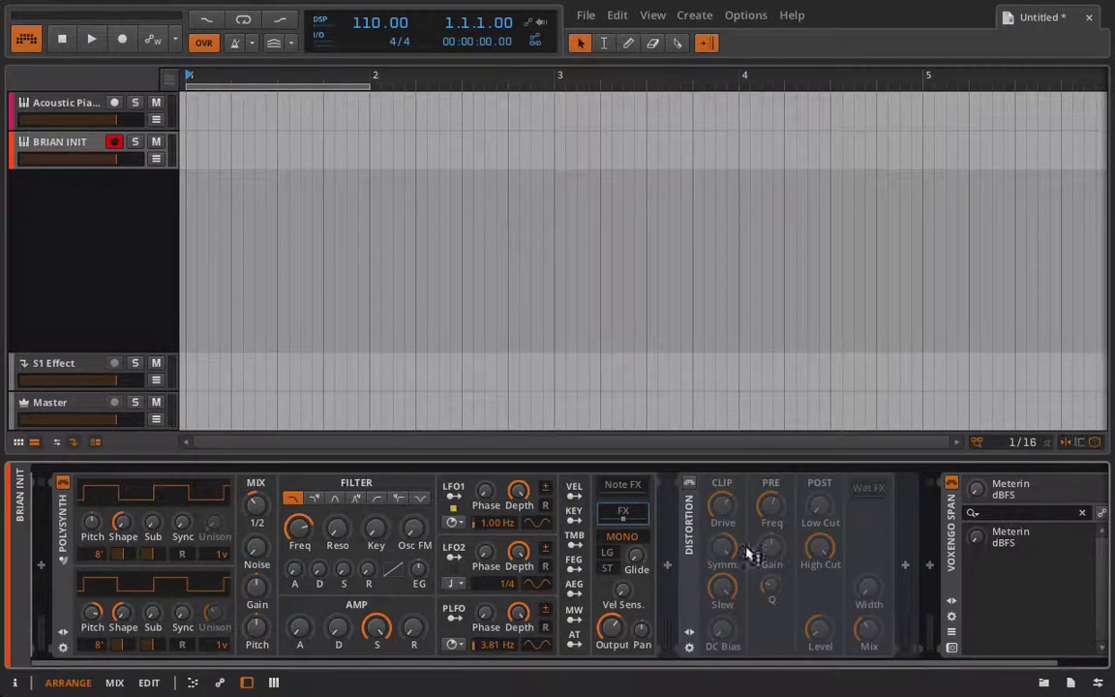
click(689, 483)
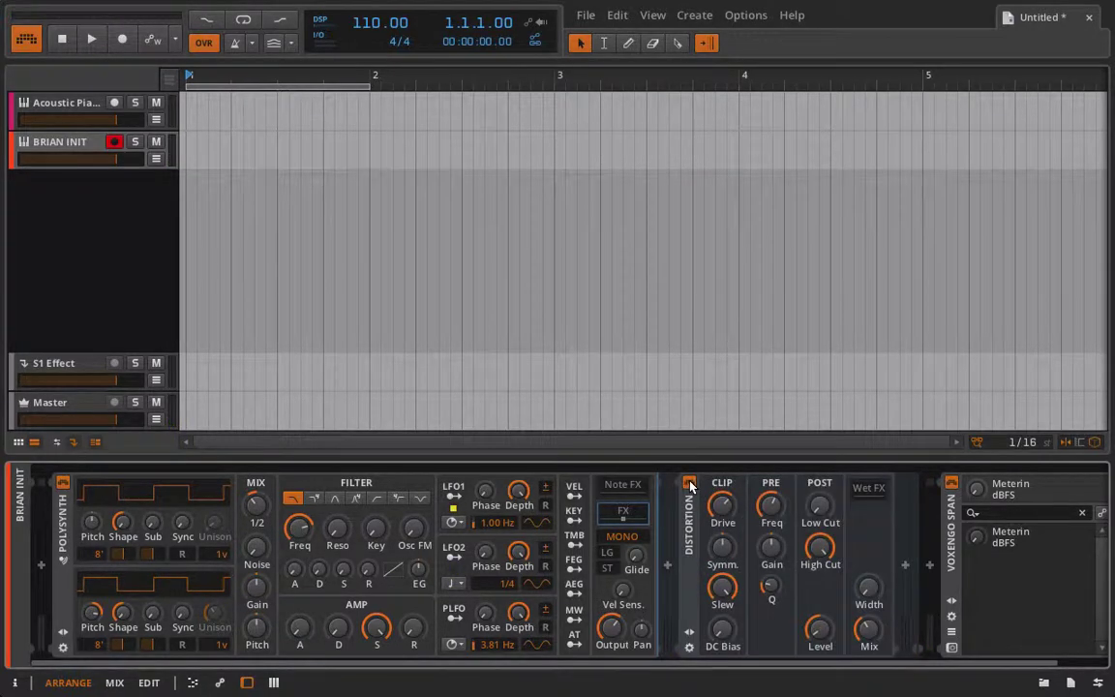
Reopen SPAN clear of the Distortion controls, compare the square-wave spectrum at 0 % and higher mix, and close it.
click(951, 648)
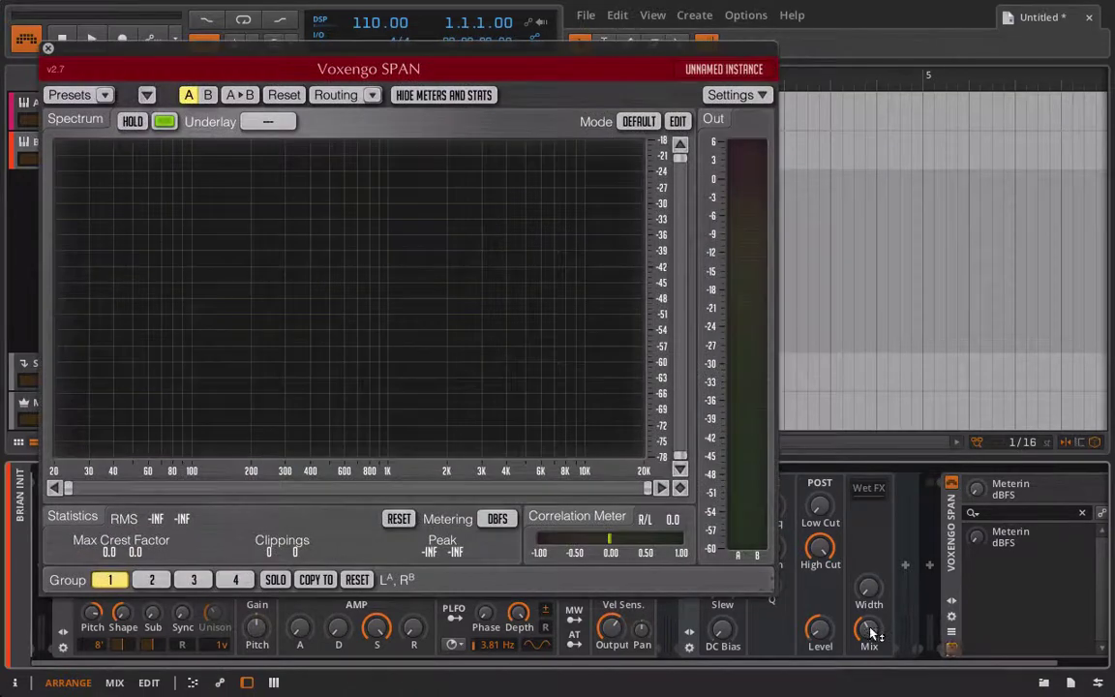
drag(249, 69, 450, 24)
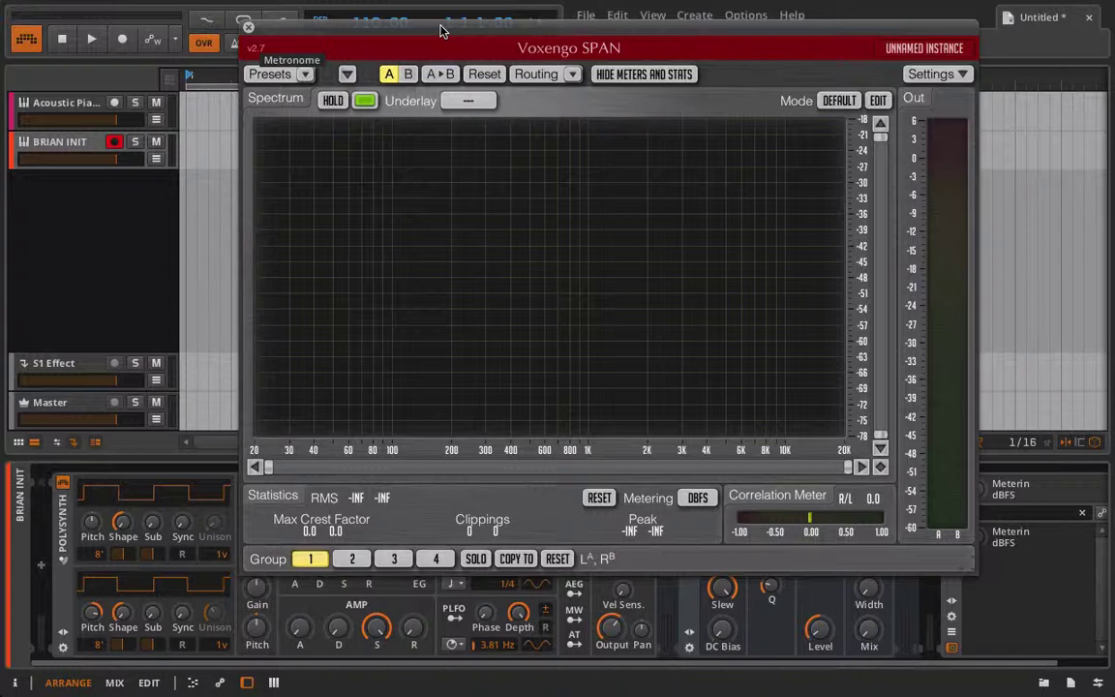
drag(435, 34, 177, 34)
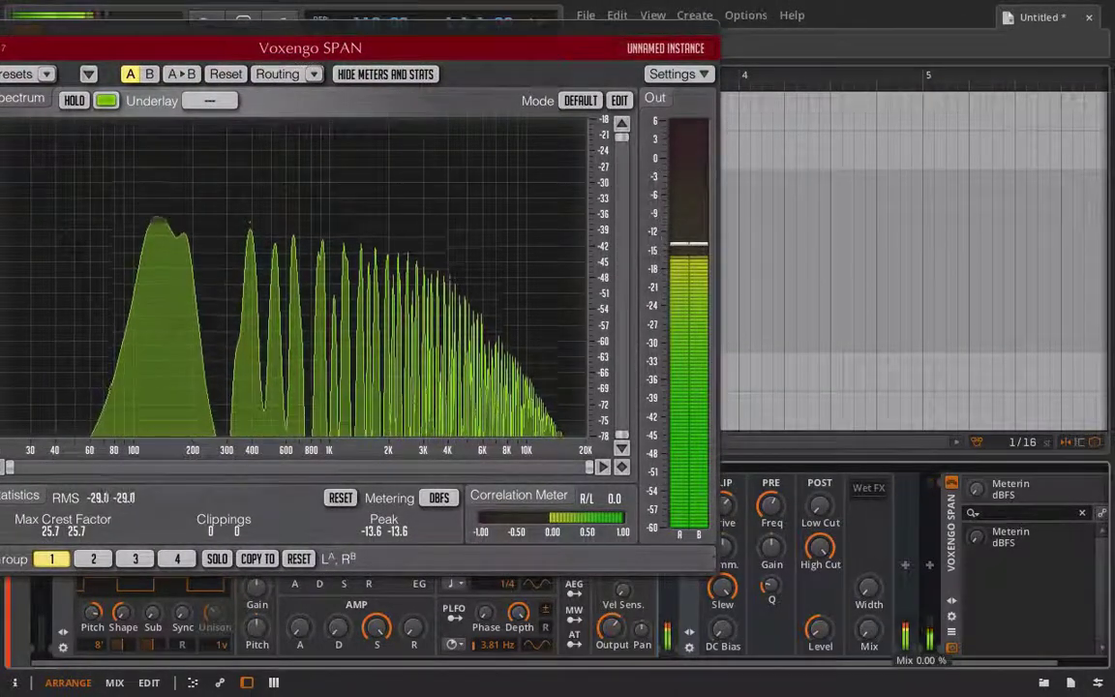
click(870, 638)
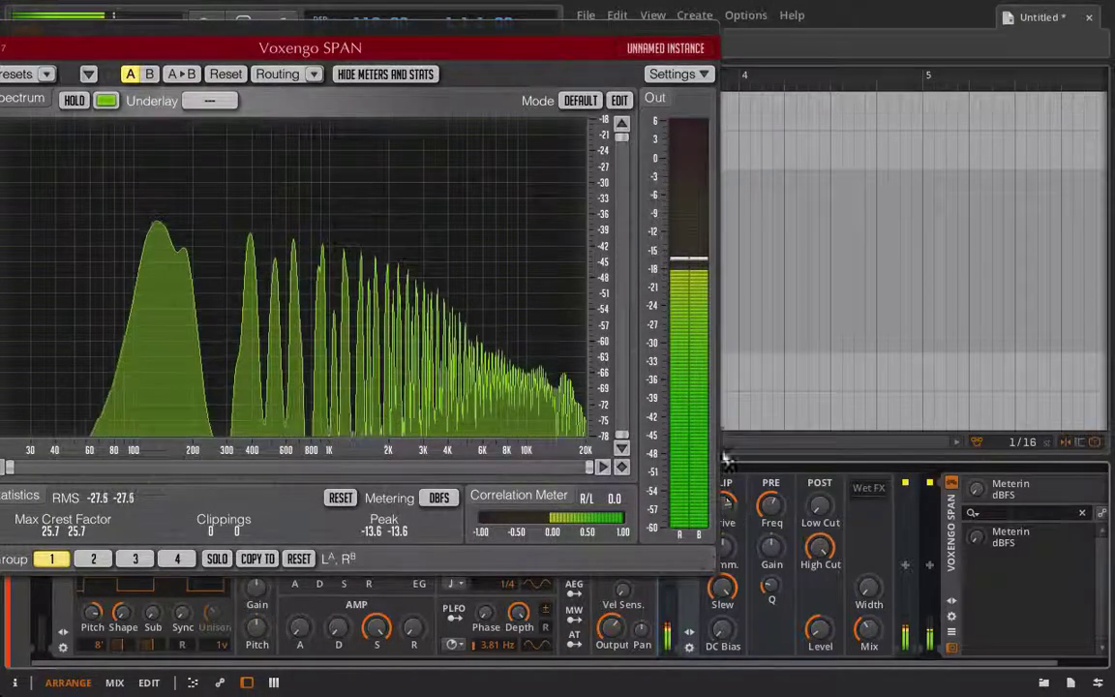
drag(5, 34, 432, 377)
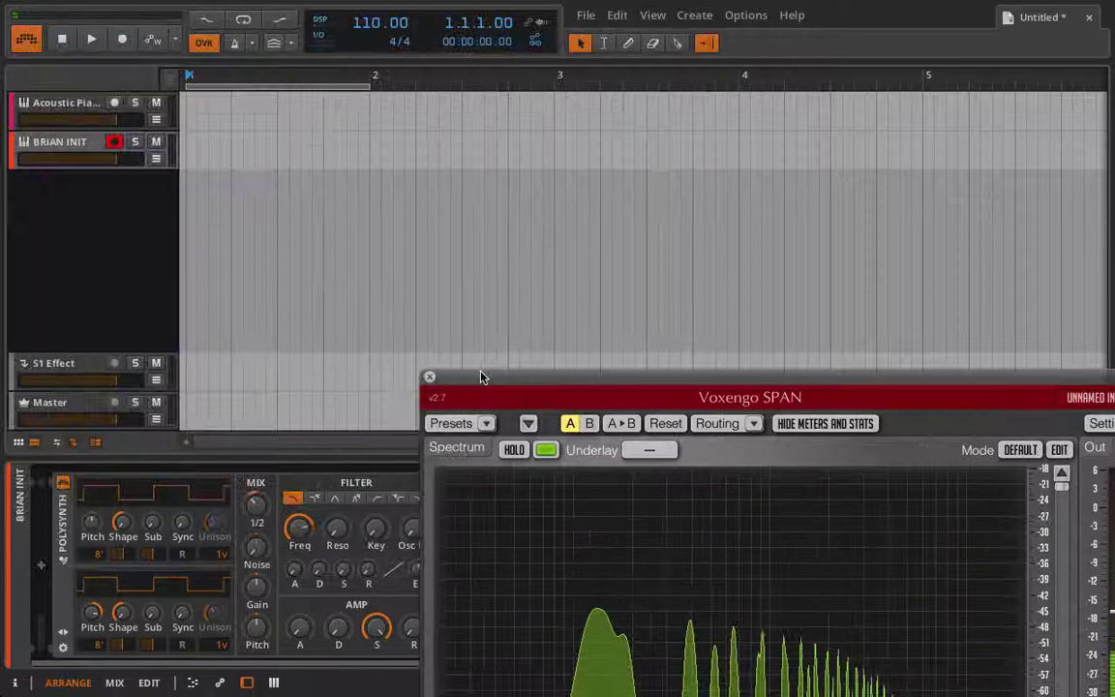
click(430, 372)
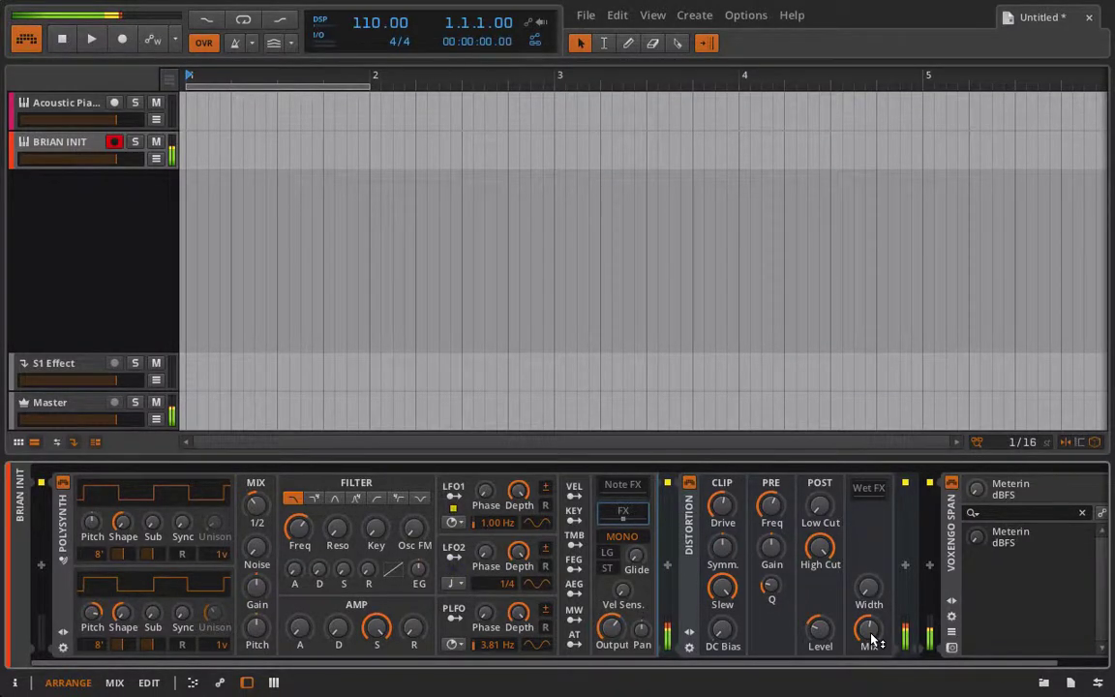
Set Distortion's drive to +30.7 dB and audition different oscillator 2 pitches while varying the mix upward from zero.
click(733, 513)
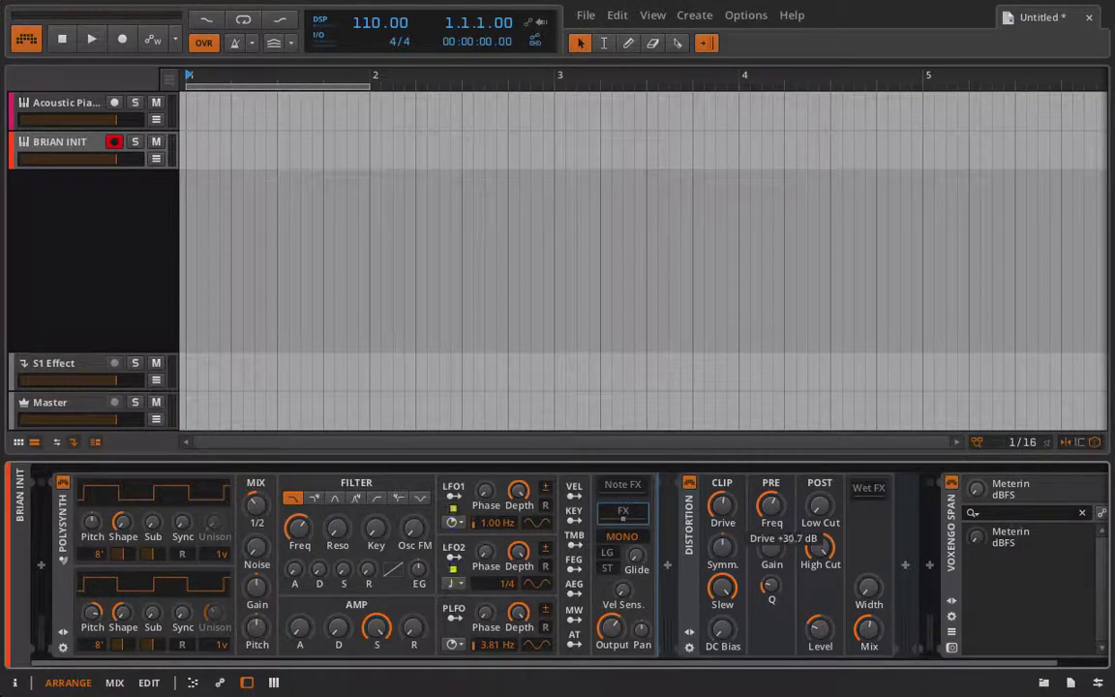
drag(733, 513, 732, 515)
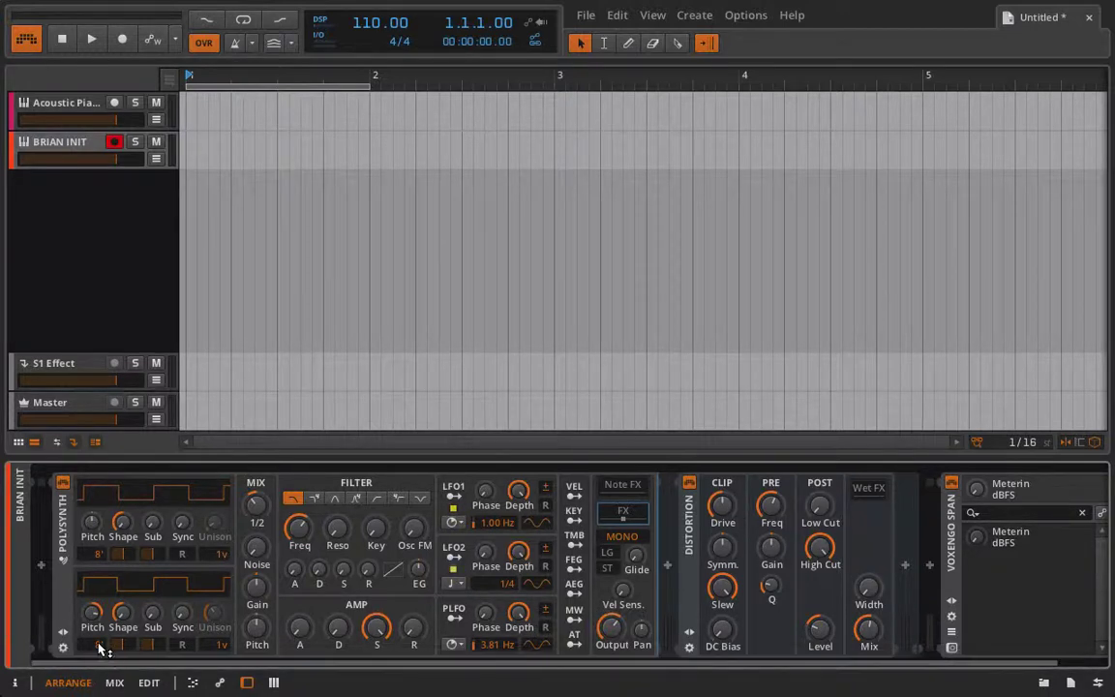
drag(91, 612, 92, 611)
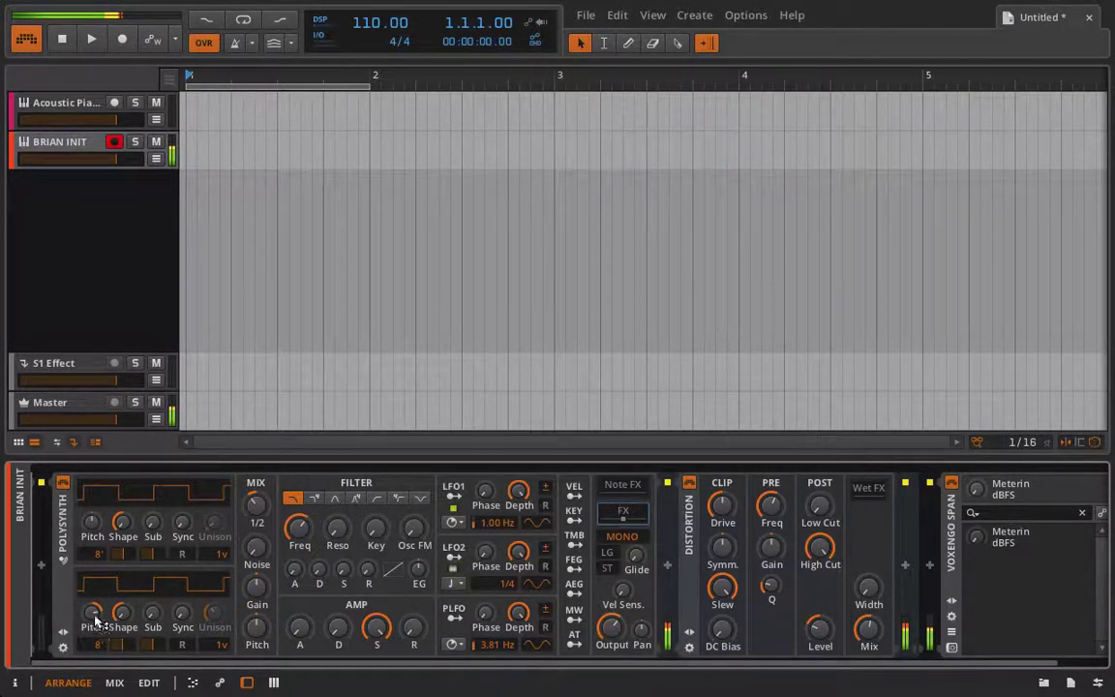
drag(92, 612, 94, 617)
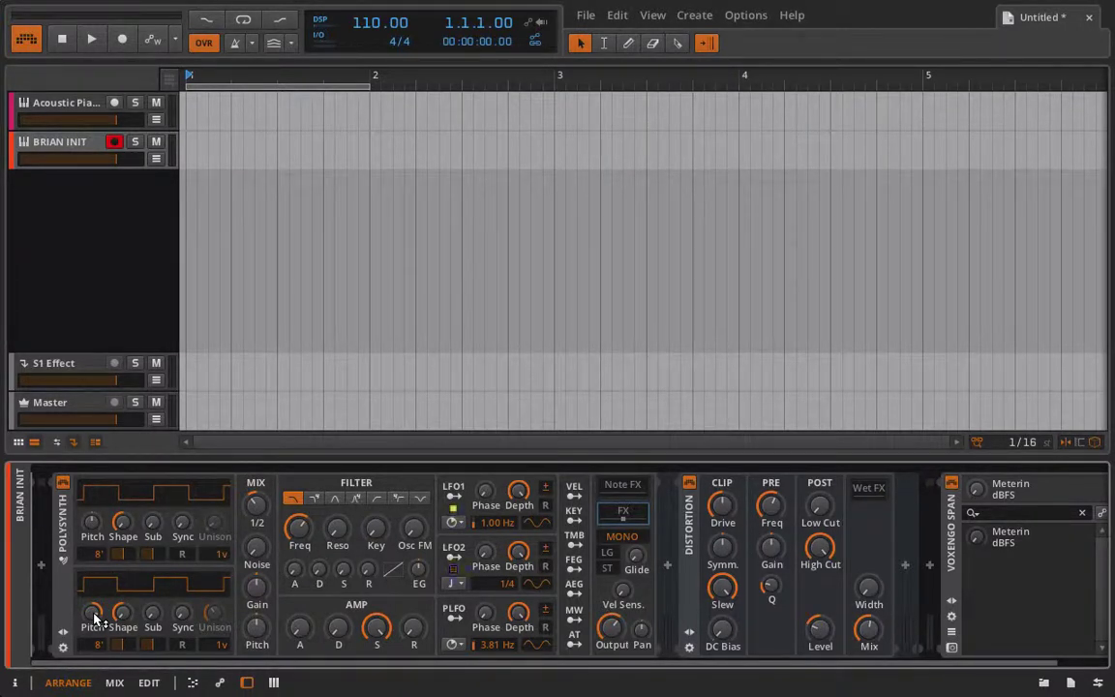
mouse_move(96, 617)
mouse_down()
mouse_move(96, 598)
mouse_move(95, 612)
mouse_up()
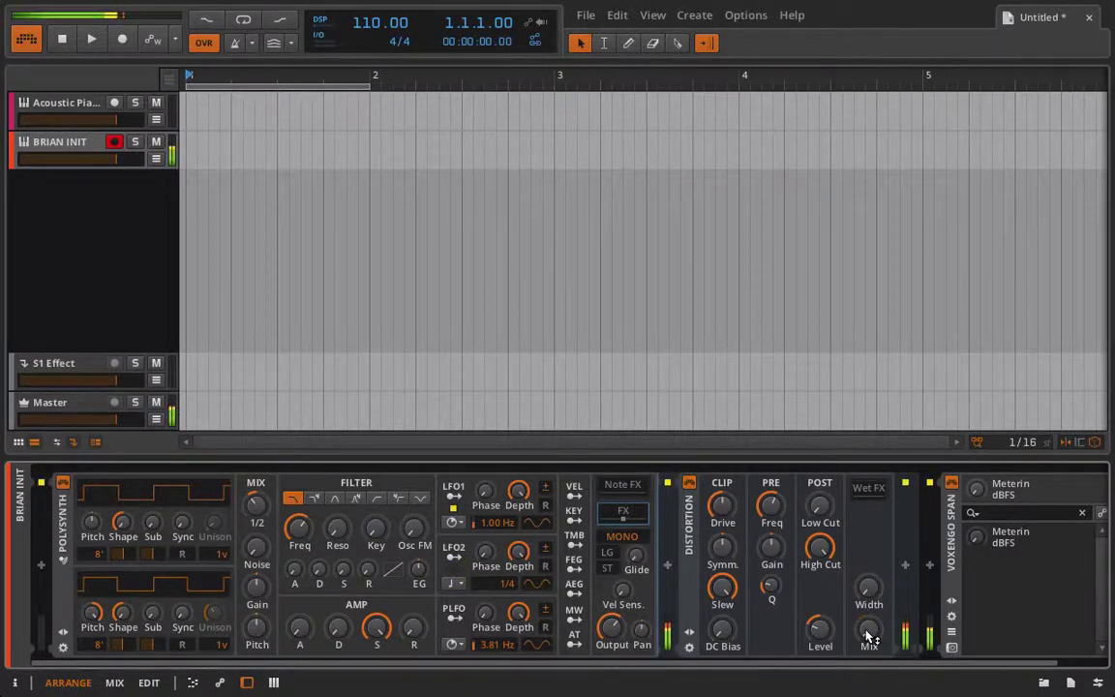
mouse_move(869, 636)
mouse_down()
mouse_move(869, 619)
mouse_move(870, 636)
mouse_up()
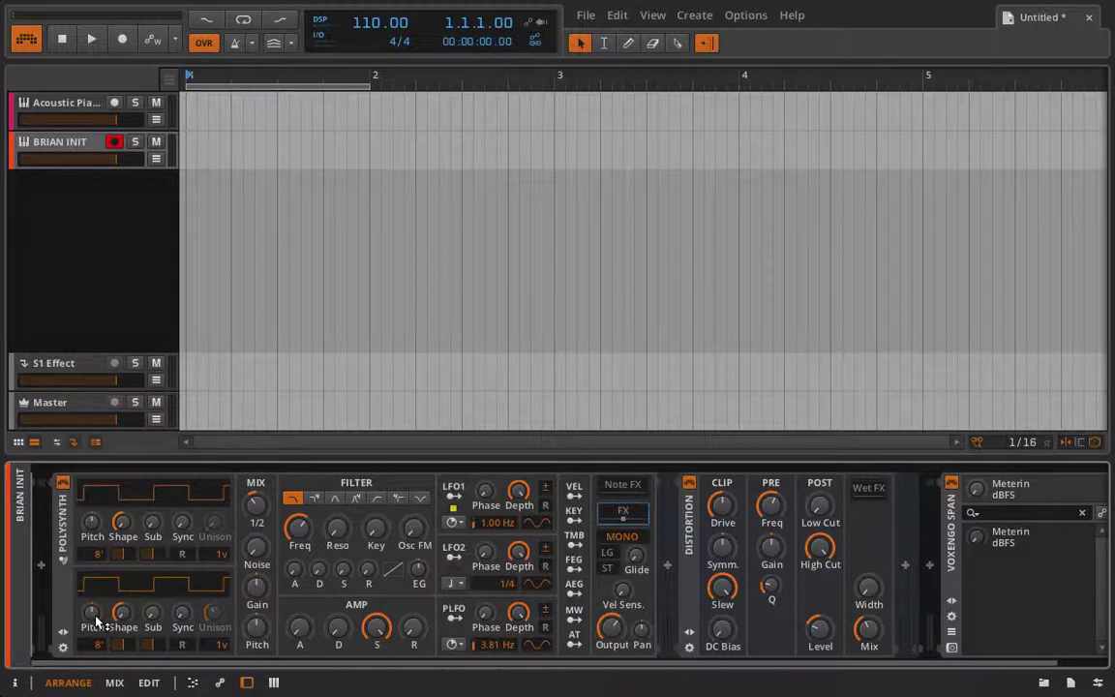
Switch oscillator 2's octave to 4' and compare the sound with Distortion bypassed and re-enabled.
scroll(99, 644, up, 2)
click(689, 483)
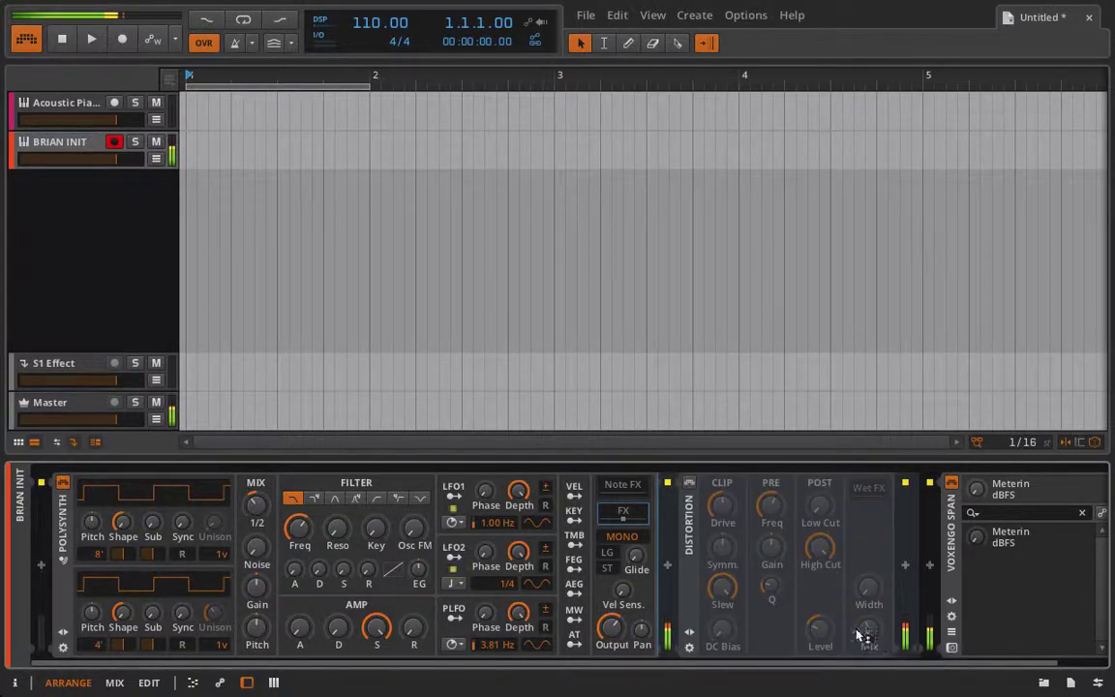
click(689, 481)
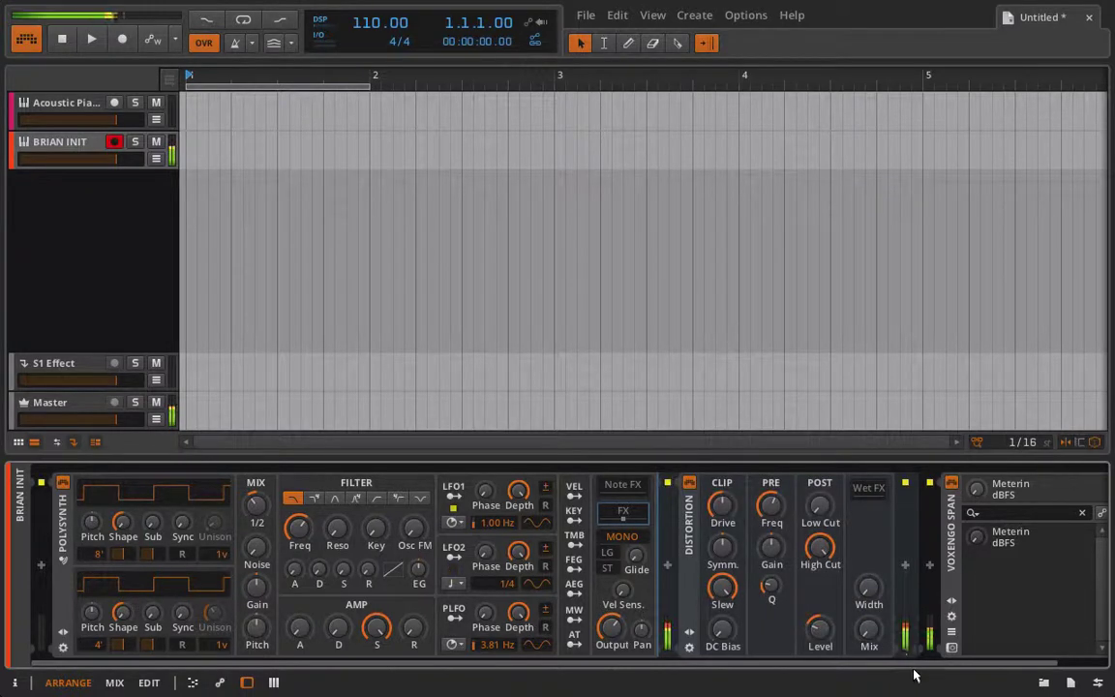
Raise Distortion's mix, try a symmetry of -99.0 % and lower the output level.
drag(879, 641, 879, 619)
drag(722, 549, 722, 625)
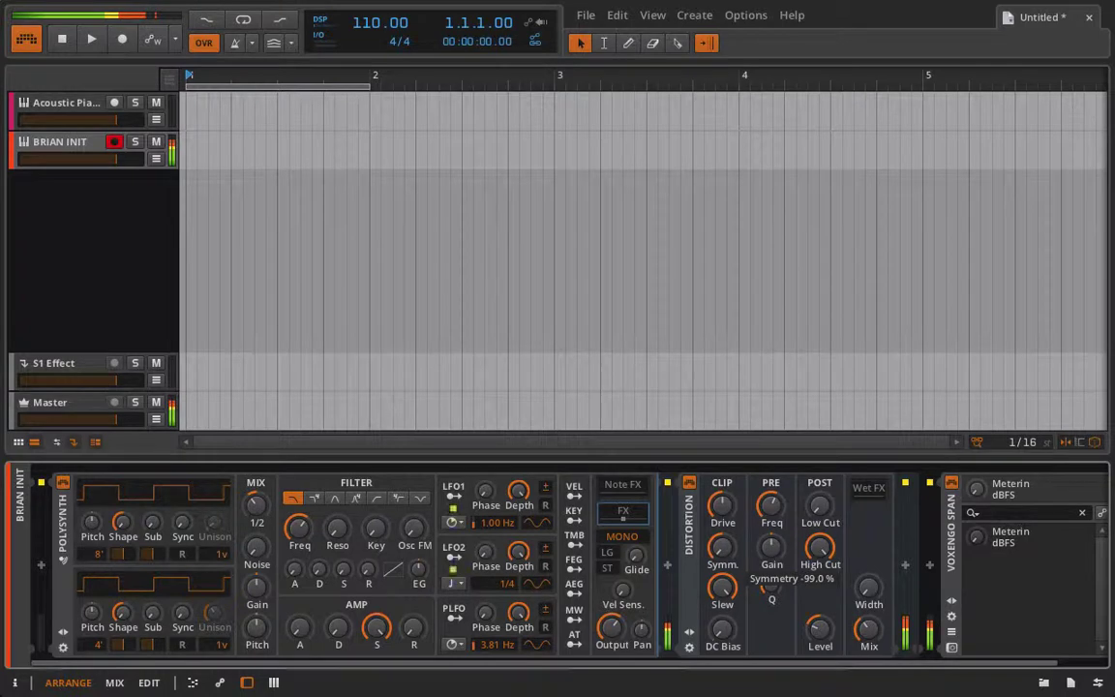
drag(820, 627, 820, 646)
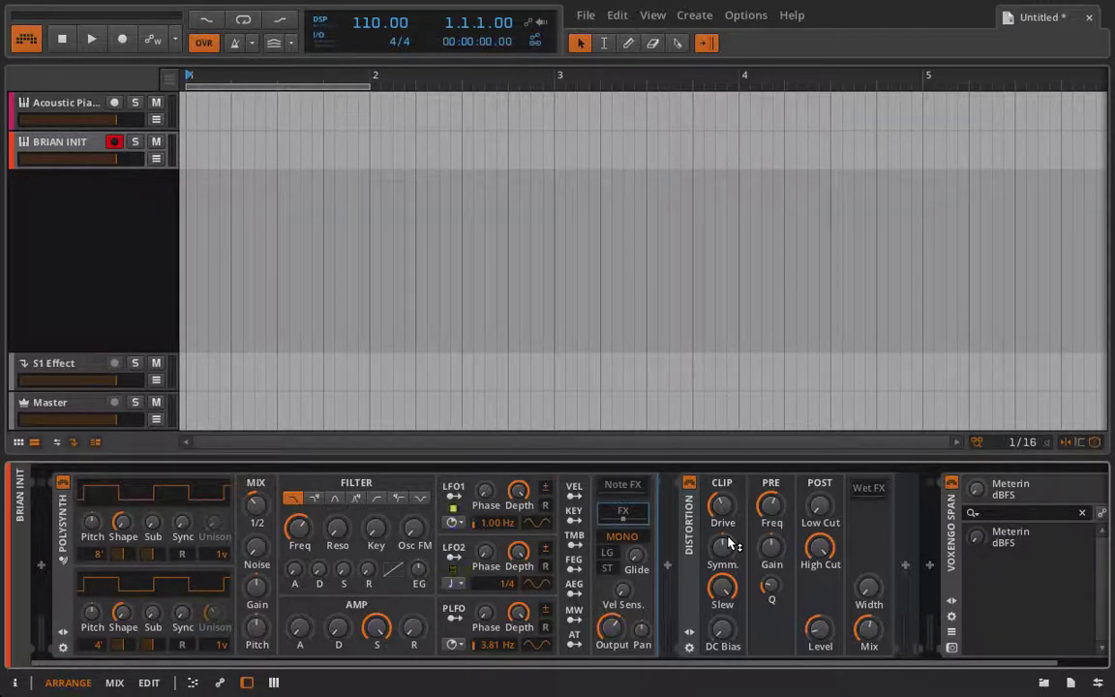
Return oscillator 2 to the 8' octave as a sawtooth wave and raise its pitch above oscillator 1.
click(90, 616)
drag(90, 616, 90, 609)
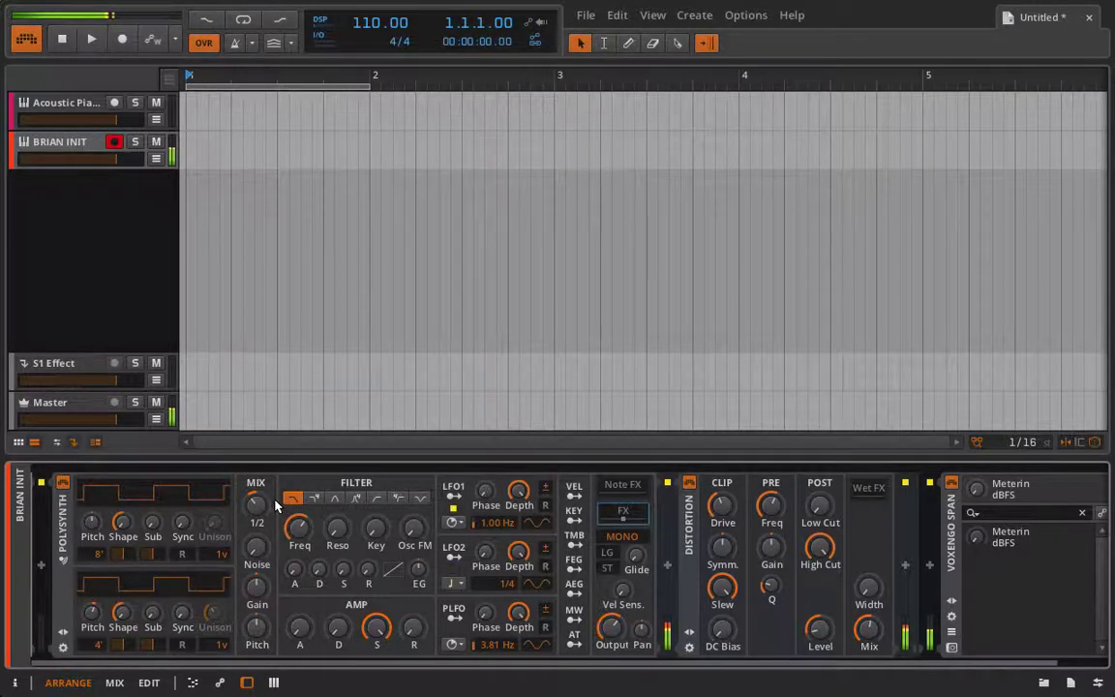
drag(123, 612, 123, 612)
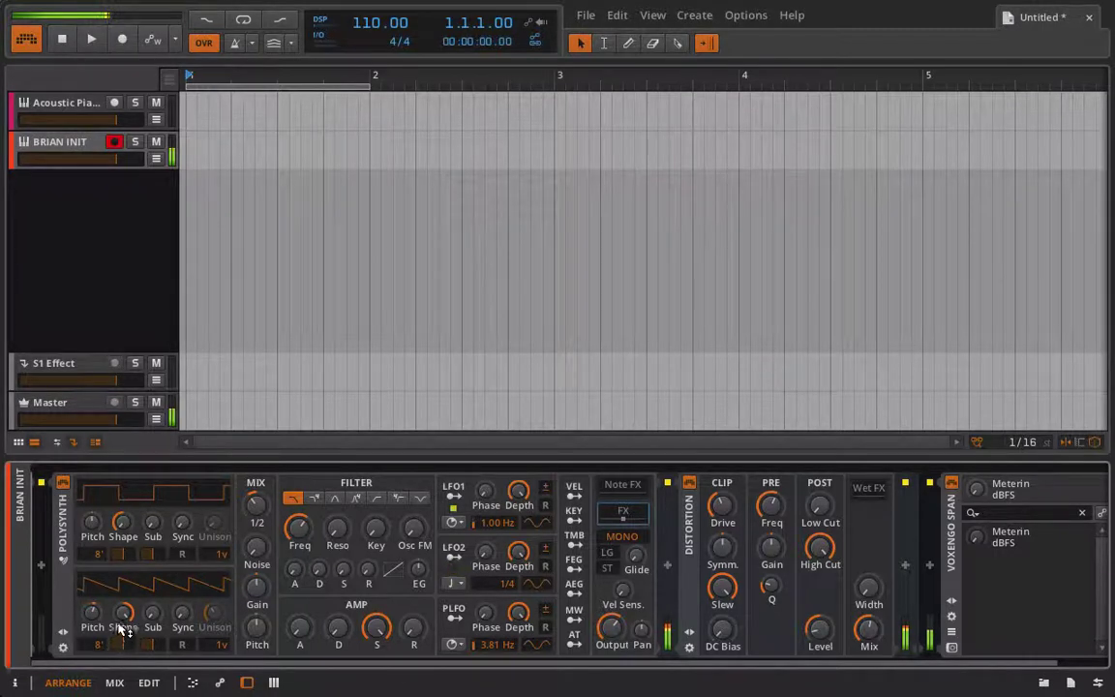
drag(123, 611, 123, 612)
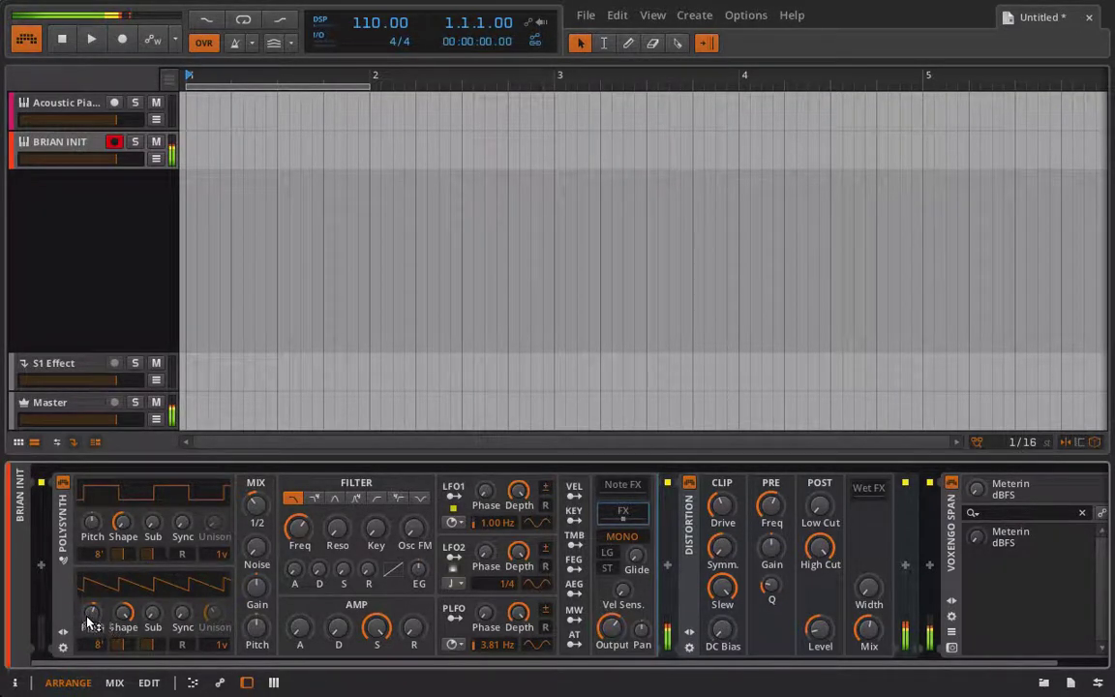
drag(91, 611, 92, 609)
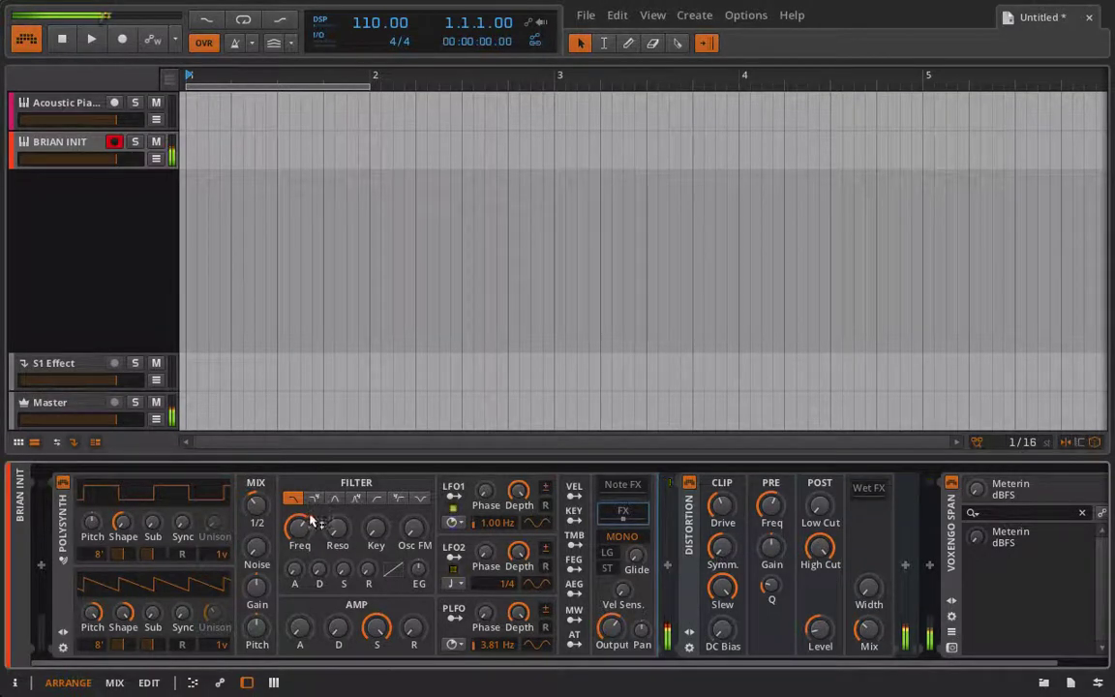
Set both oscillators to six unison voices and adjust their unison spread, trying 1 cent on oscillator 2.
drag(222, 553, 222, 515)
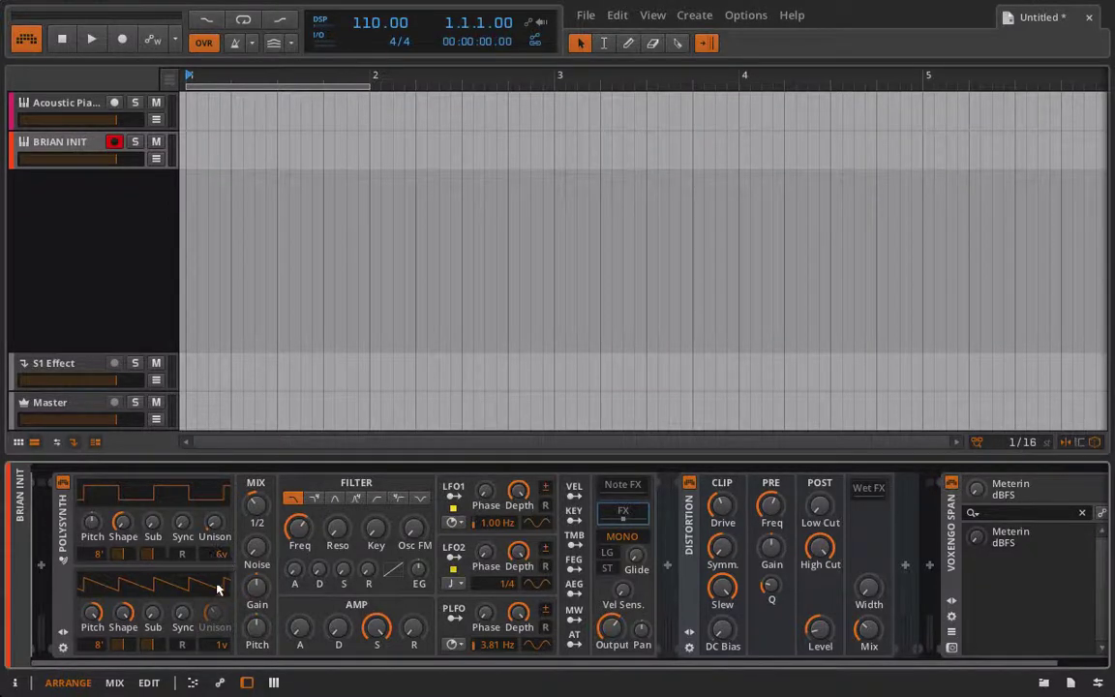
drag(222, 644, 214, 610)
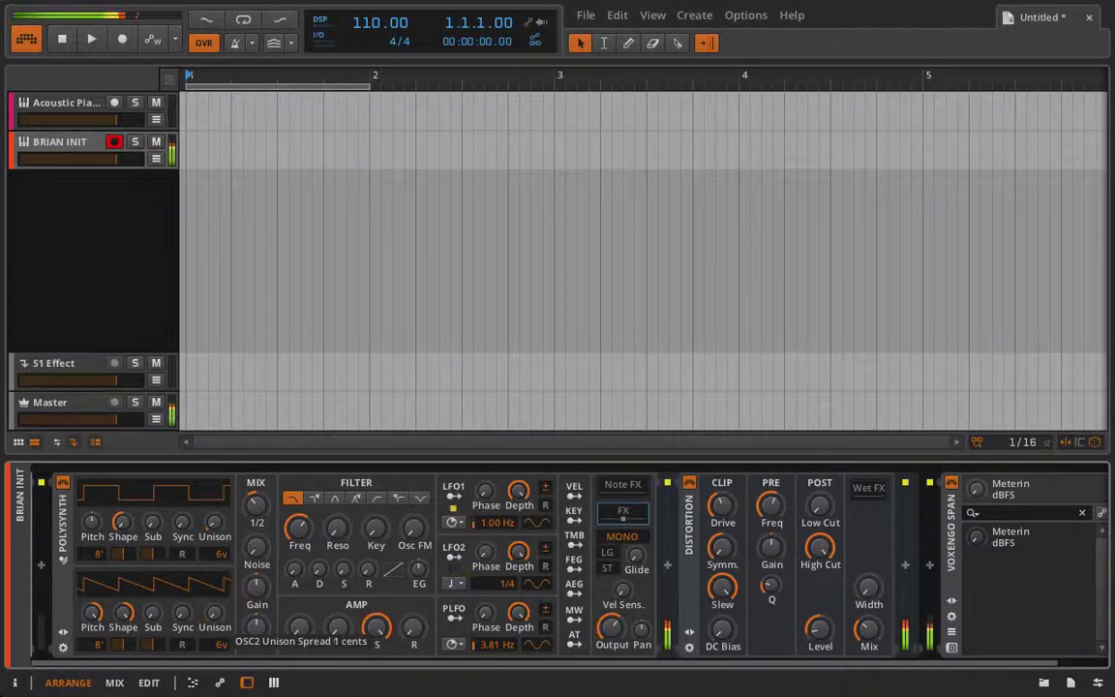
mouse_move(214, 523)
mouse_down()
mouse_move(214, 512)
mouse_move(212, 522)
mouse_up()
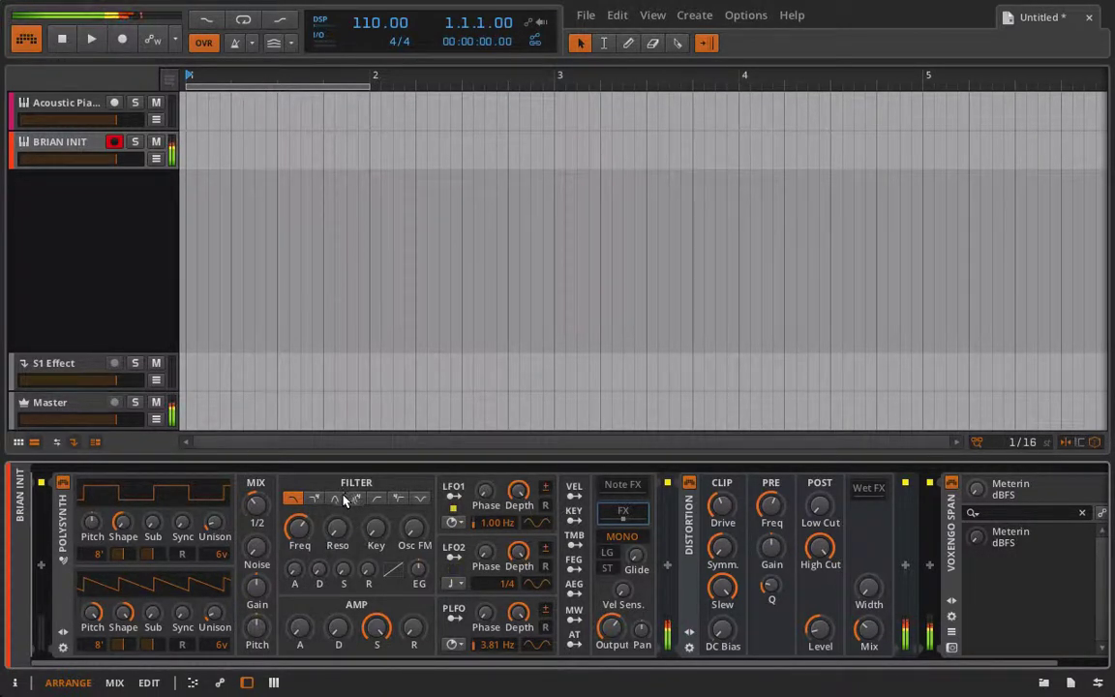
Raise Polysynth's filter frequency and resonance, and compare the unison patch with Distortion bypassed and re-enabled.
drag(299, 528, 303, 533)
click(688, 484)
click(688, 484)
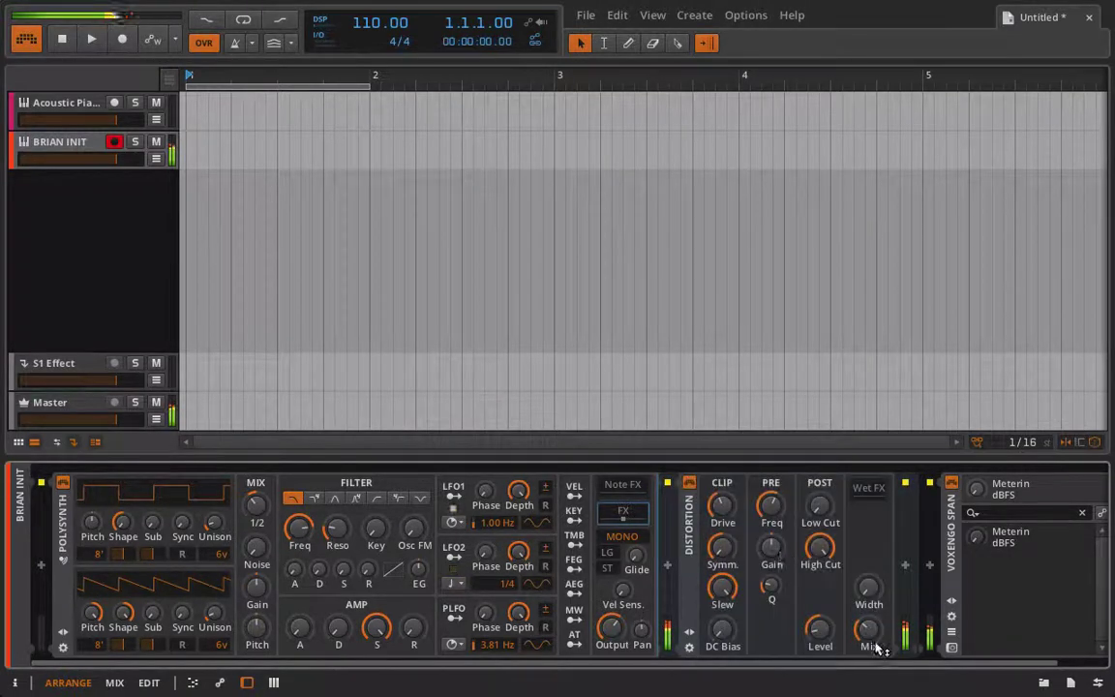
Raise Distortion's drive through +25.1 dB and adjust the mix, trying 24.5 %.
mouse_move(772, 548)
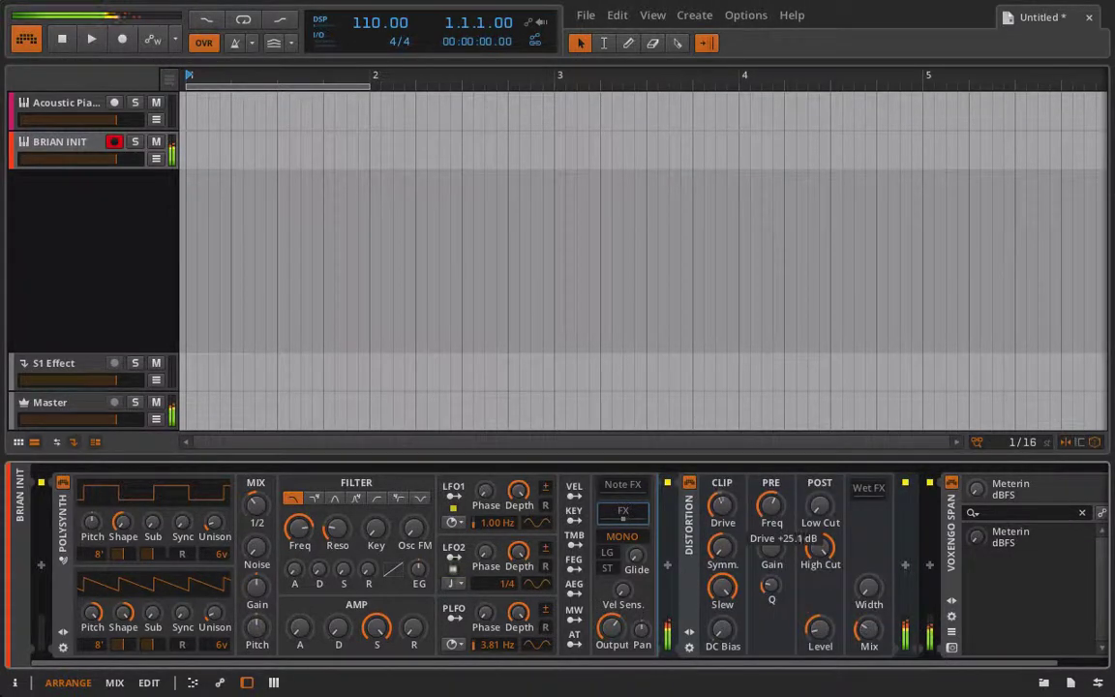
mouse_move(869, 627)
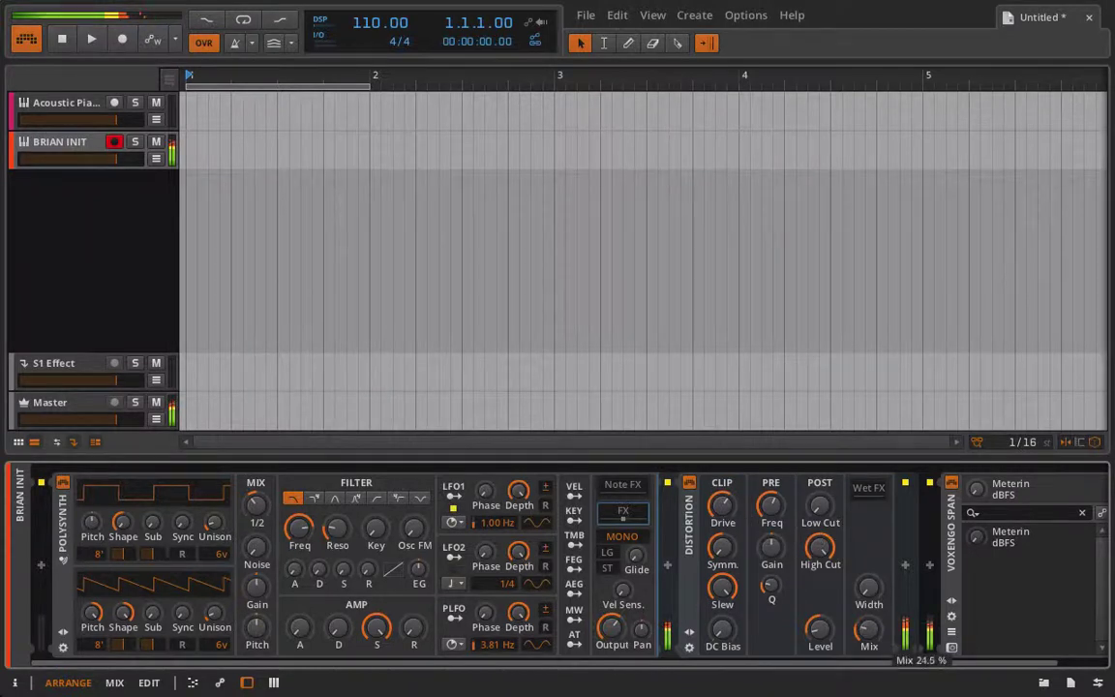
drag(869, 627, 846, 642)
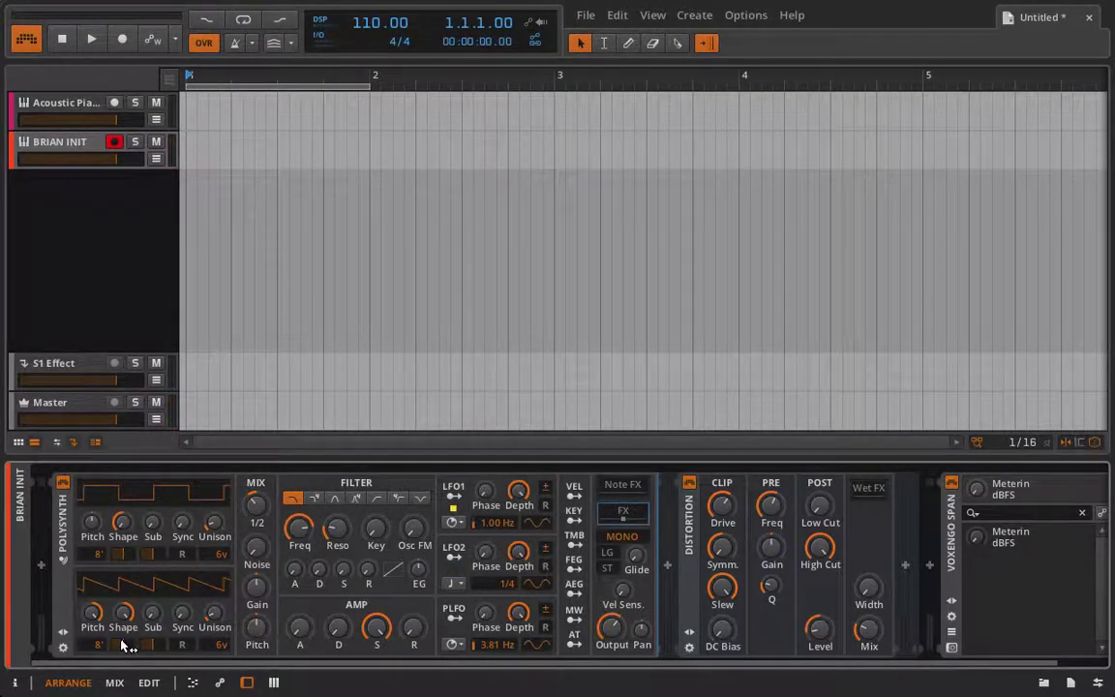
Retune oscillator 2's pitch, trying an interval of +6.22 st before lowering it to just above oscillator 1.
drag(94, 620, 94, 596)
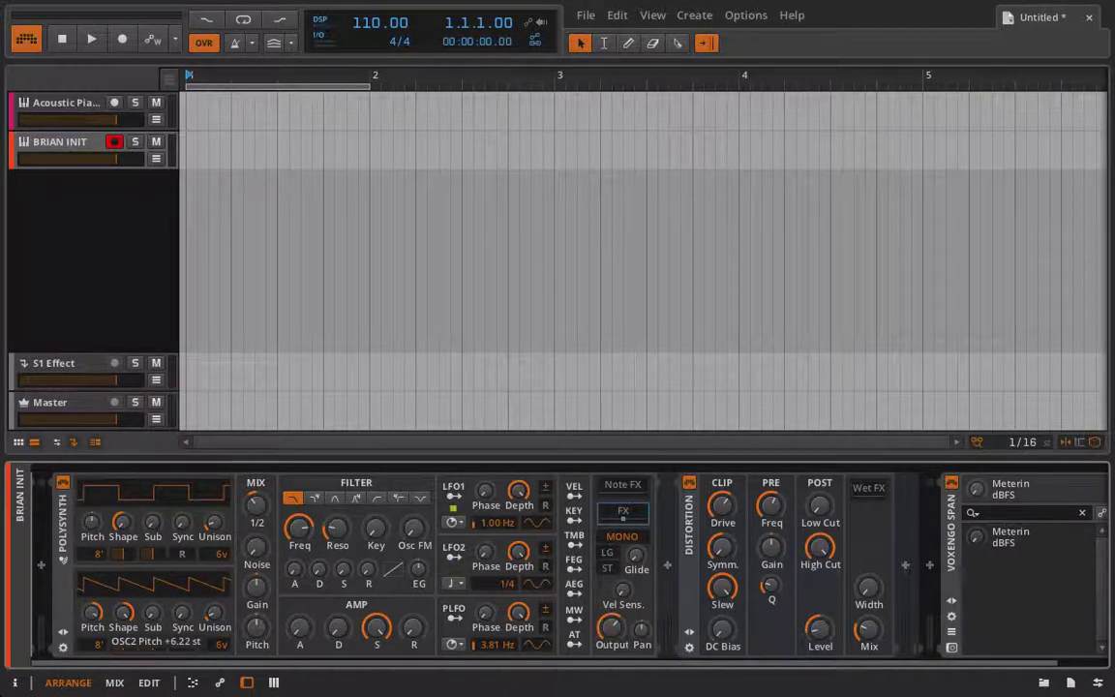
drag(94, 600, 94, 604)
drag(94, 604, 94, 613)
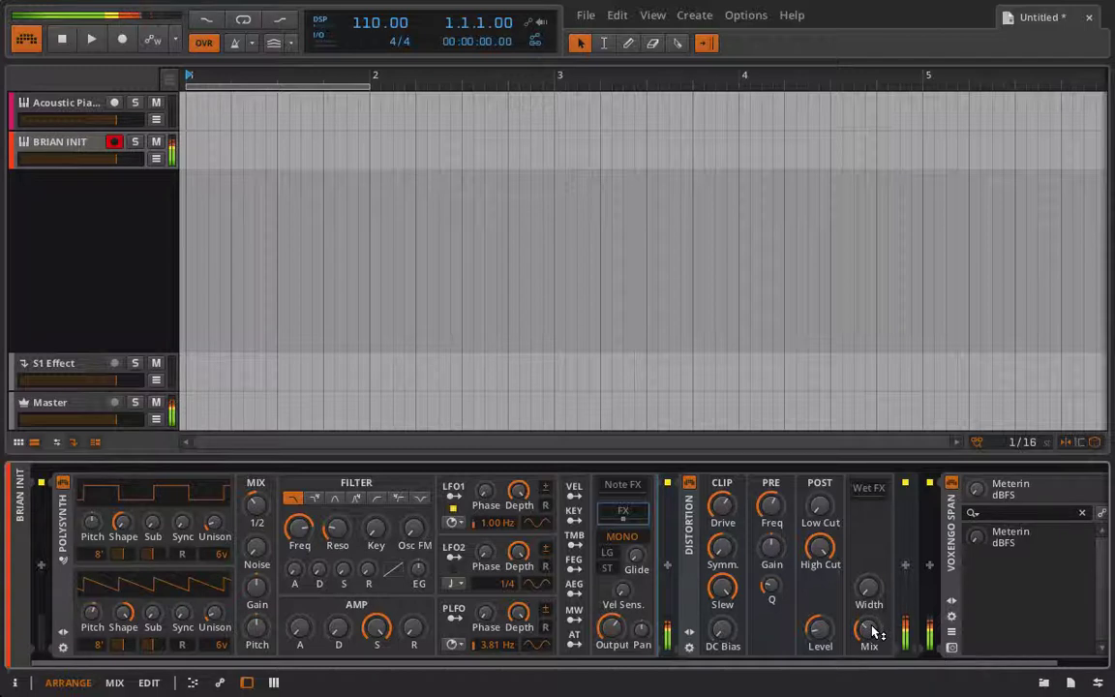
mouse_move(306, 548)
mouse_down()
mouse_move(306, 538)
mouse_move(306, 549)
mouse_up()
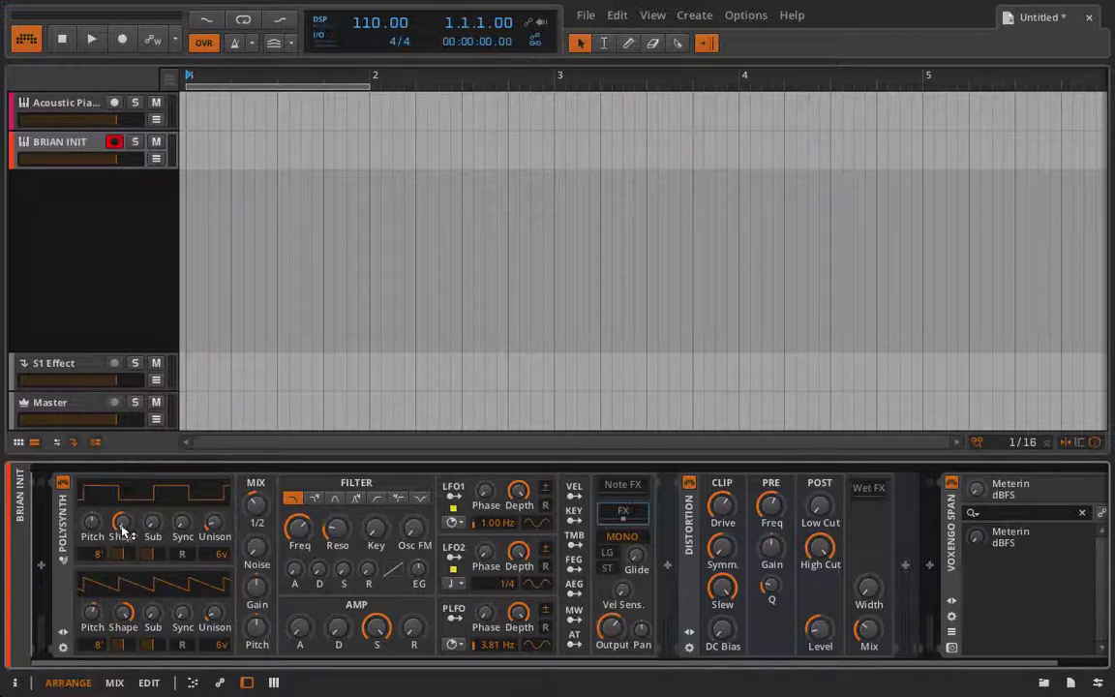
Compare oscillator 1 as a sawtooth and as a square wave, keep the square, and reset Distortion's symmetry to its centred default.
drag(121, 523, 124, 531)
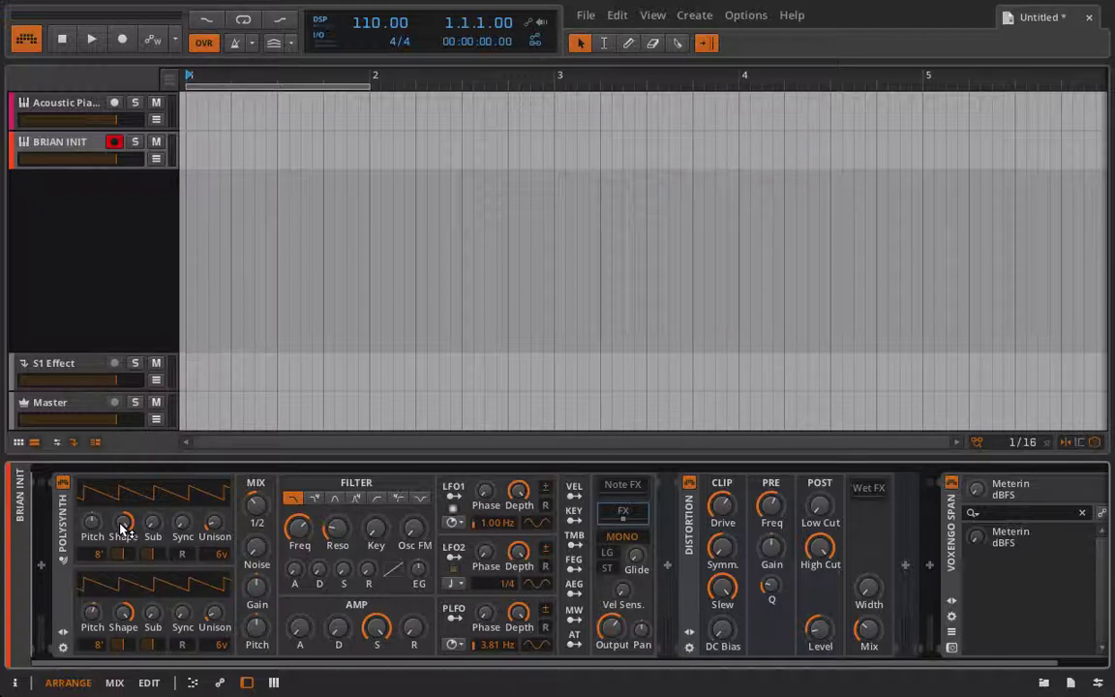
drag(123, 531, 122, 531)
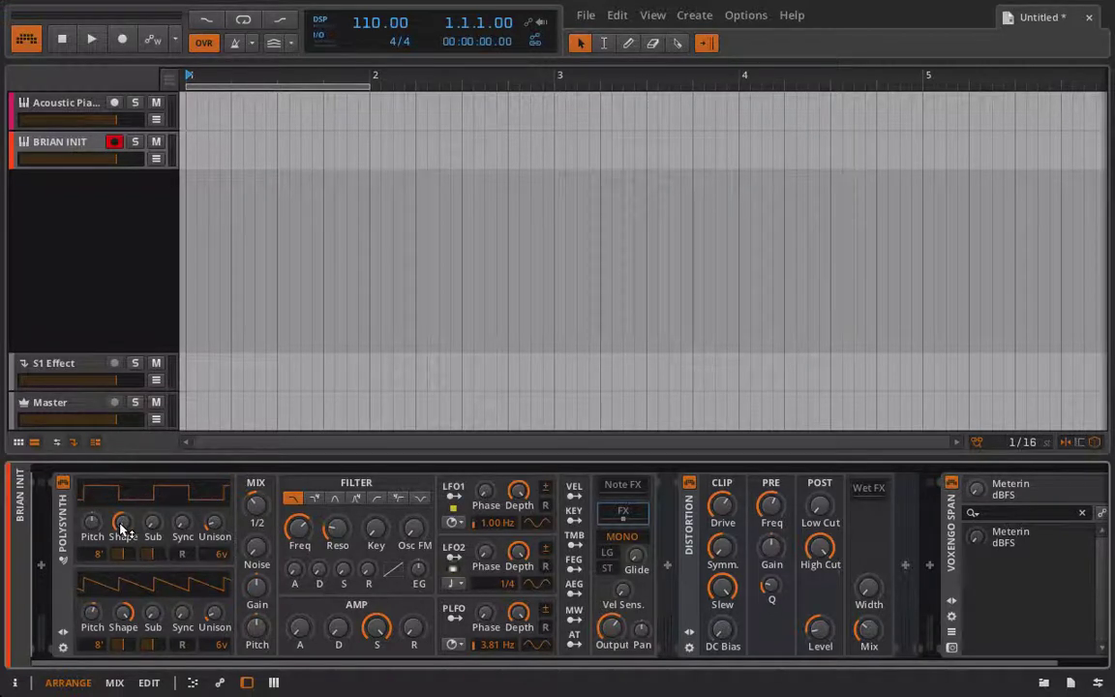
double_click(722, 546)
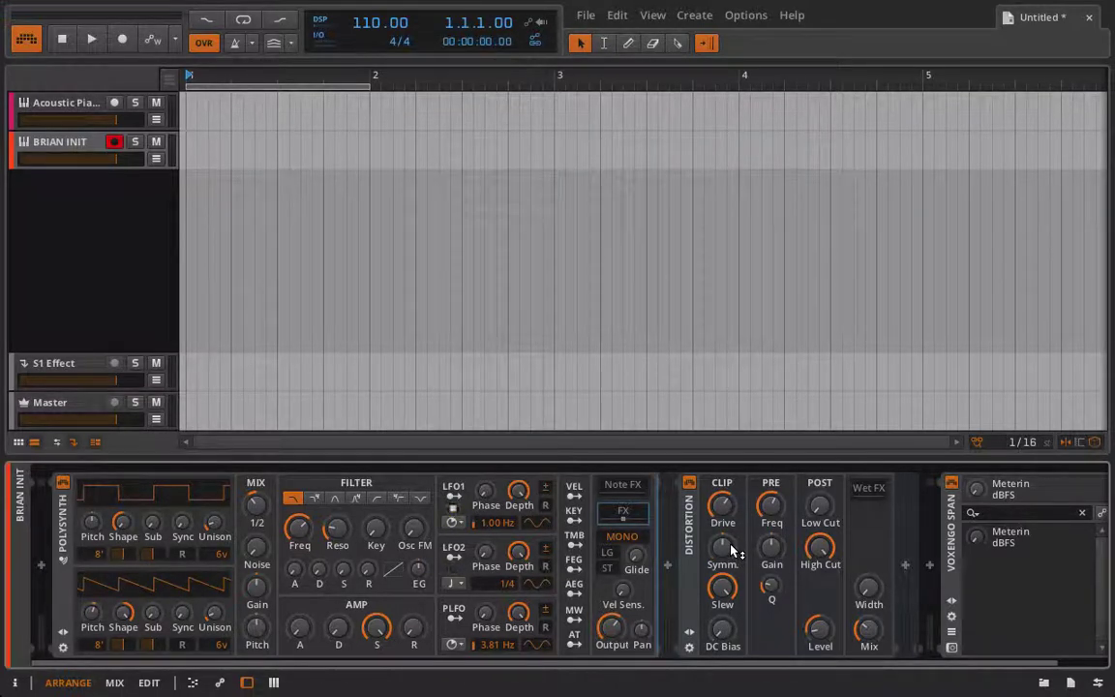